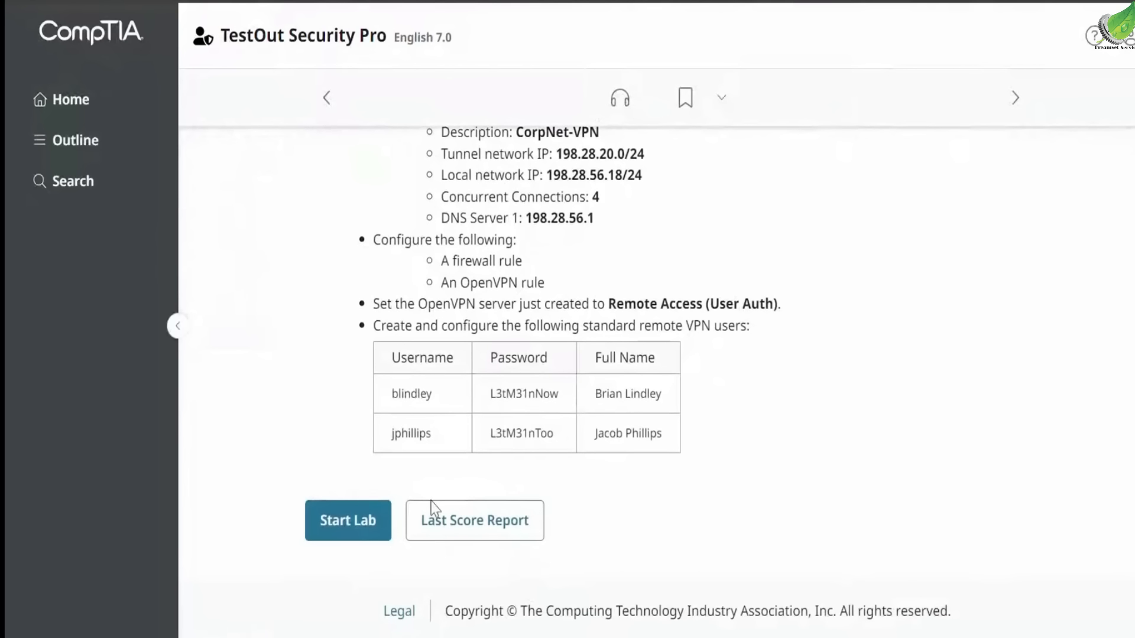
- Start the lab and sign in to pfSense with the username admin and the account password from the scenario
click(369, 522)
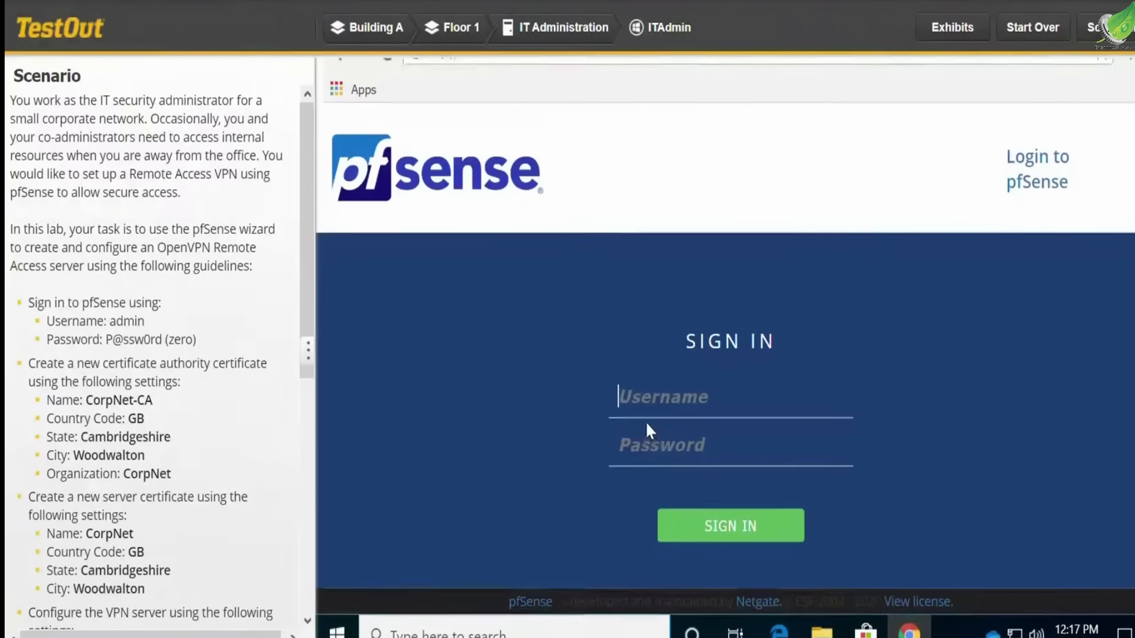
text(admin)
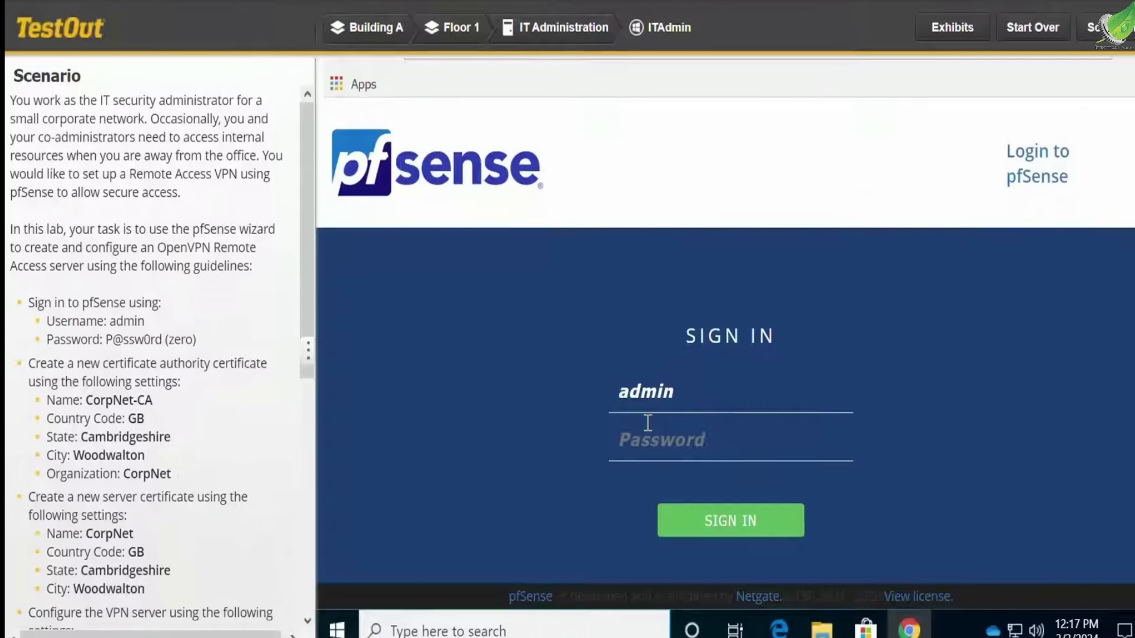
click(642, 427)
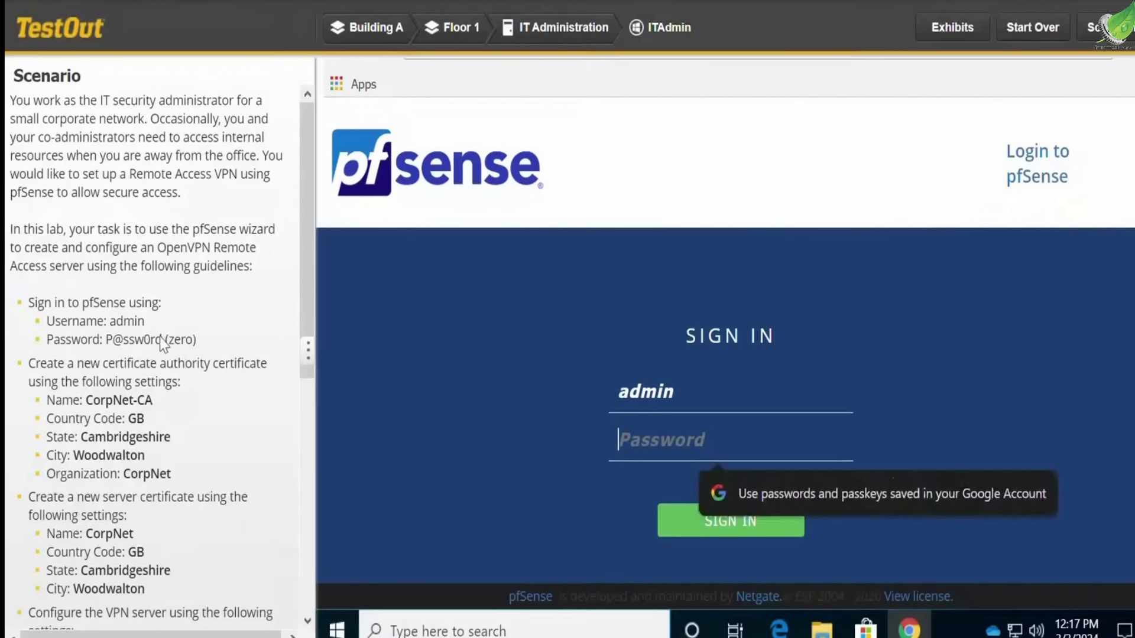
drag(162, 339, 109, 354)
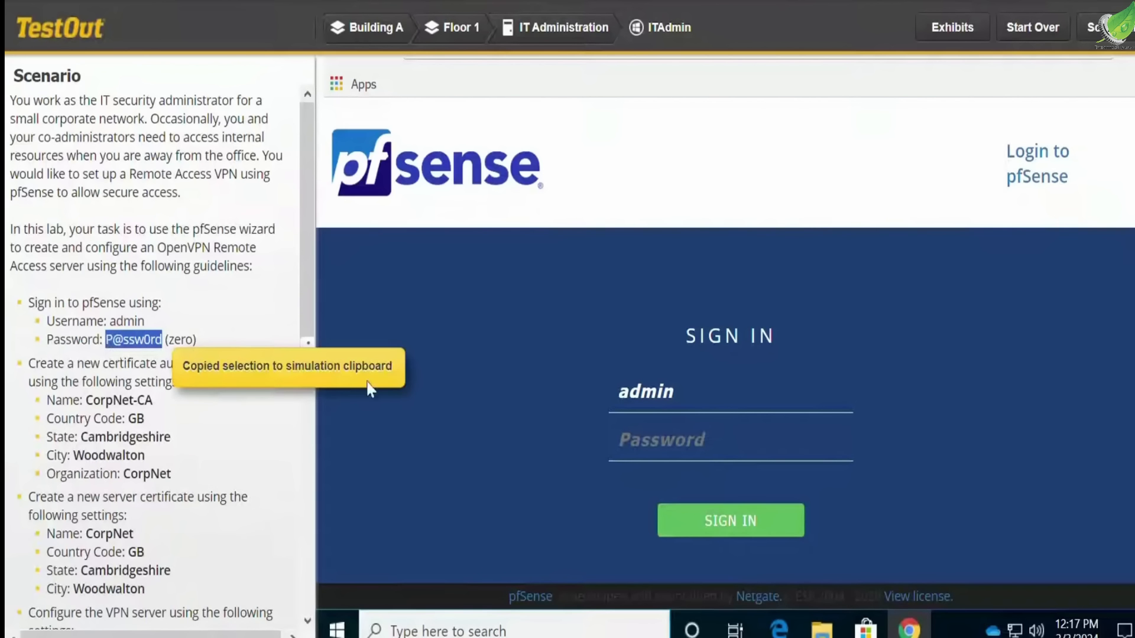
click(669, 437)
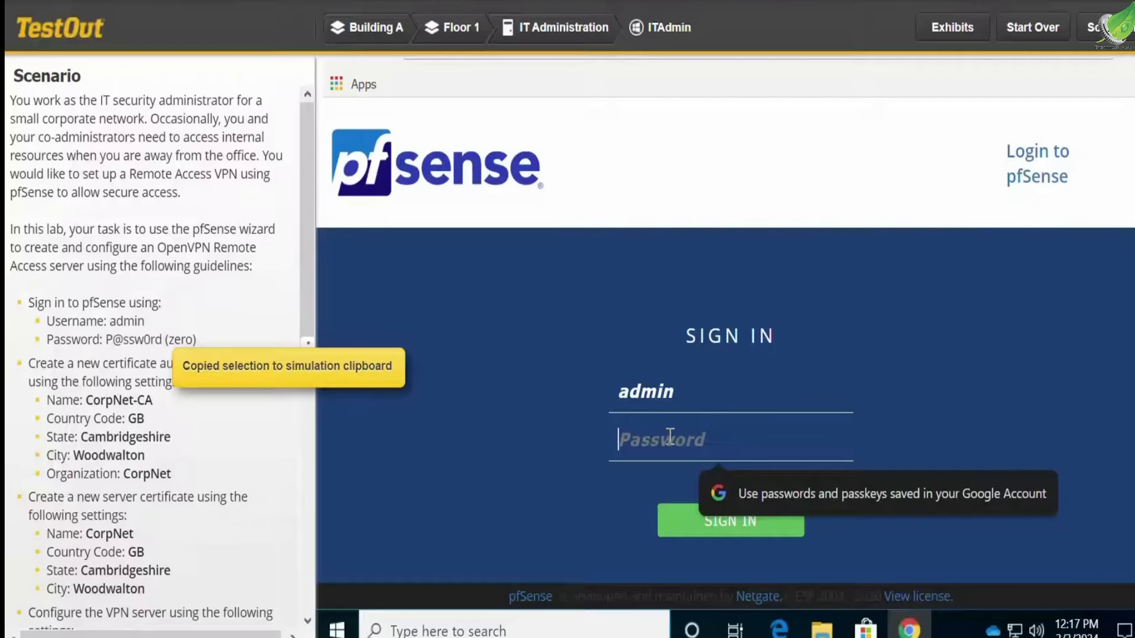
key(ctrl+v)
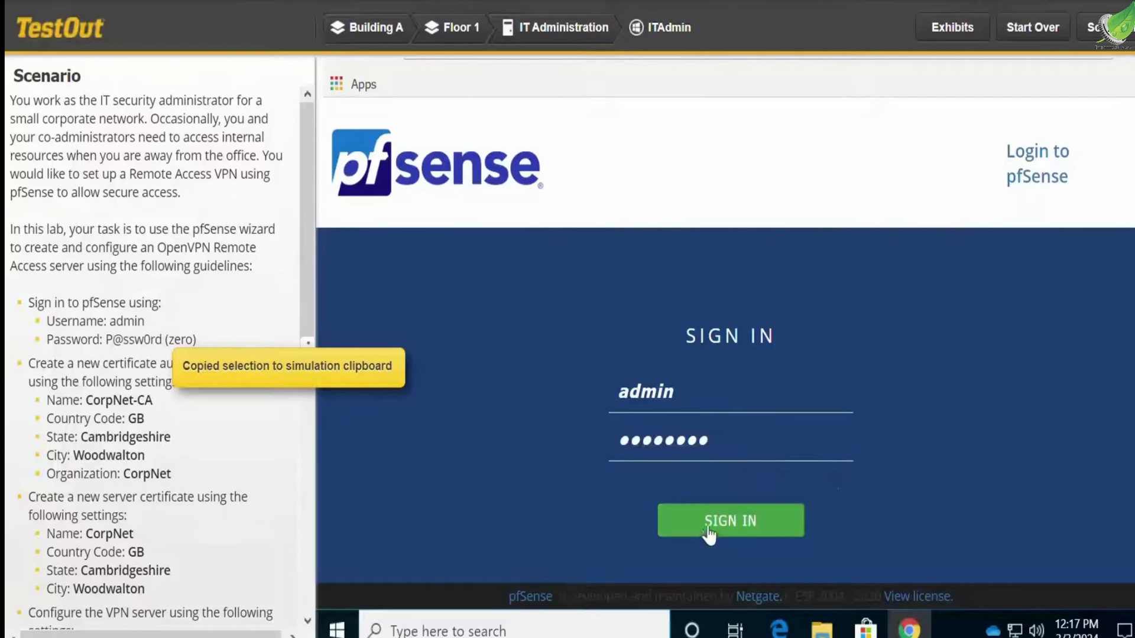
click(709, 529)
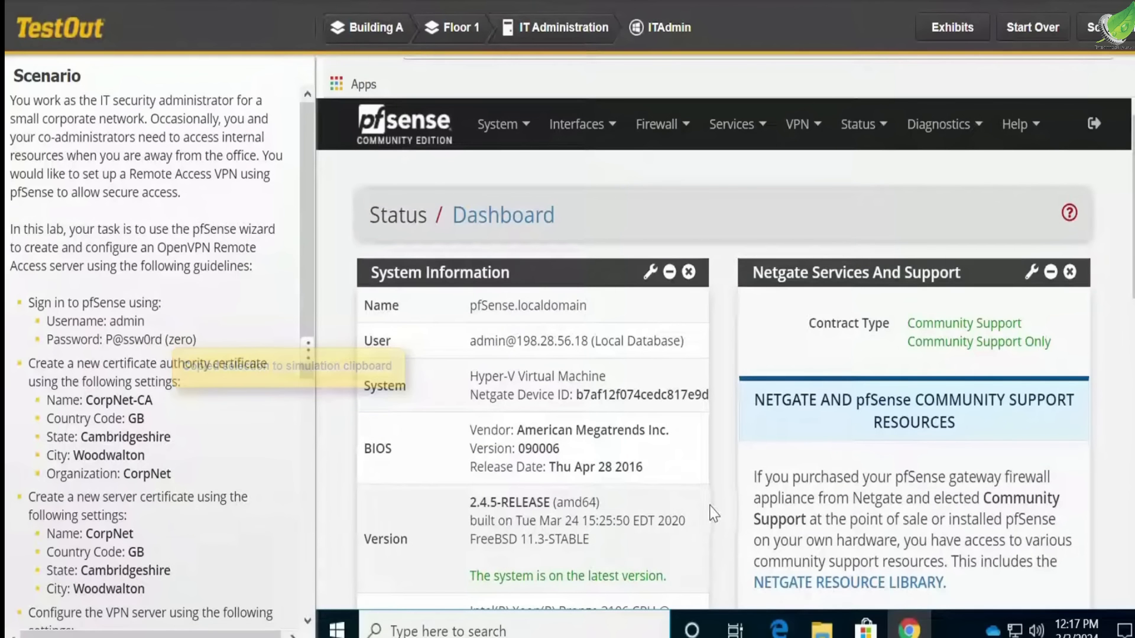
- Launch the OpenVPN Remote Access Server Setup wizard and accept Local User Access as the server type
click(804, 126)
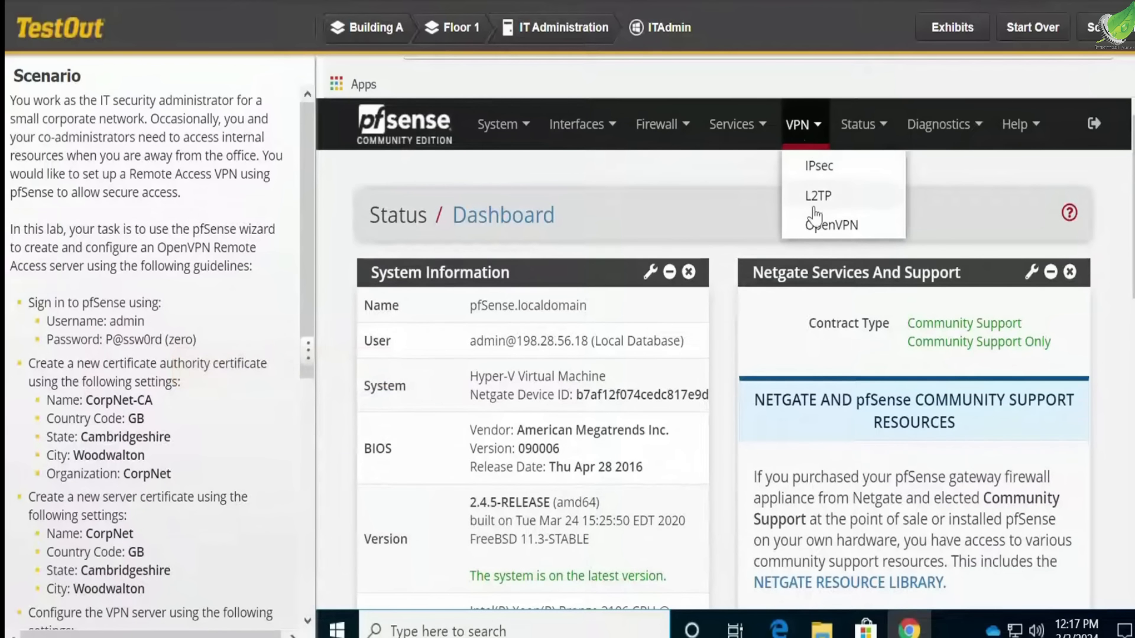
click(832, 228)
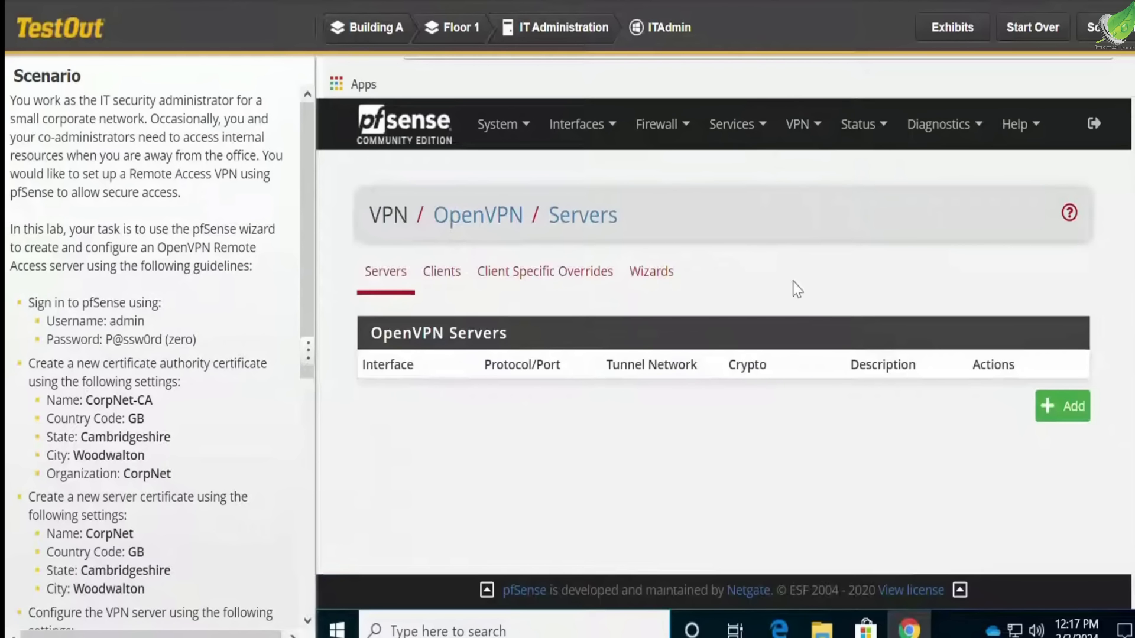
click(646, 286)
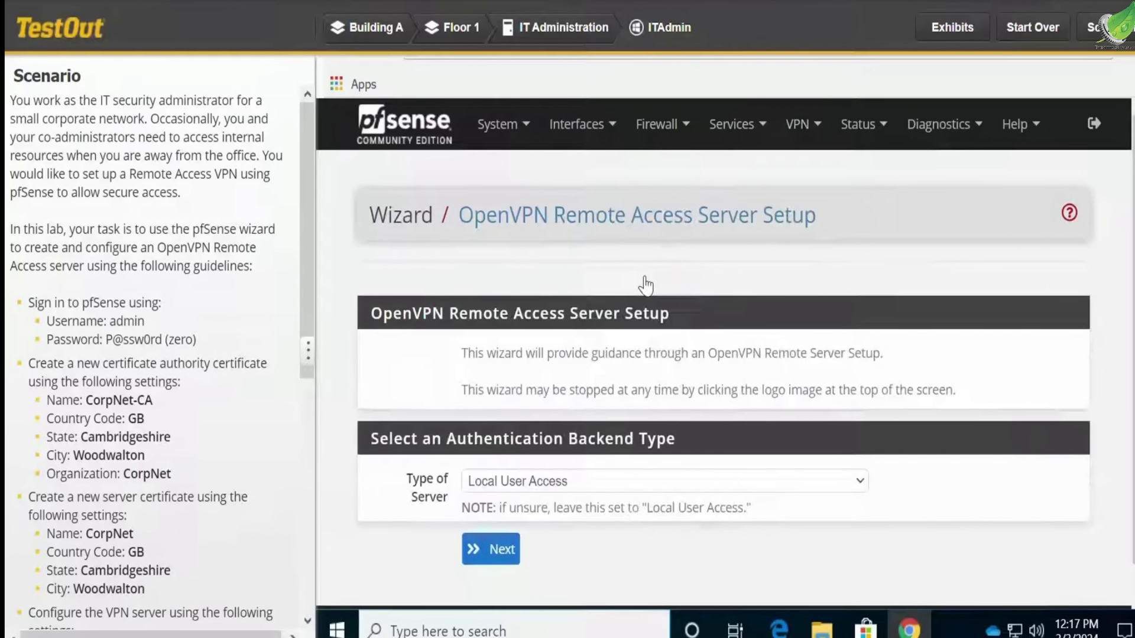
click(490, 549)
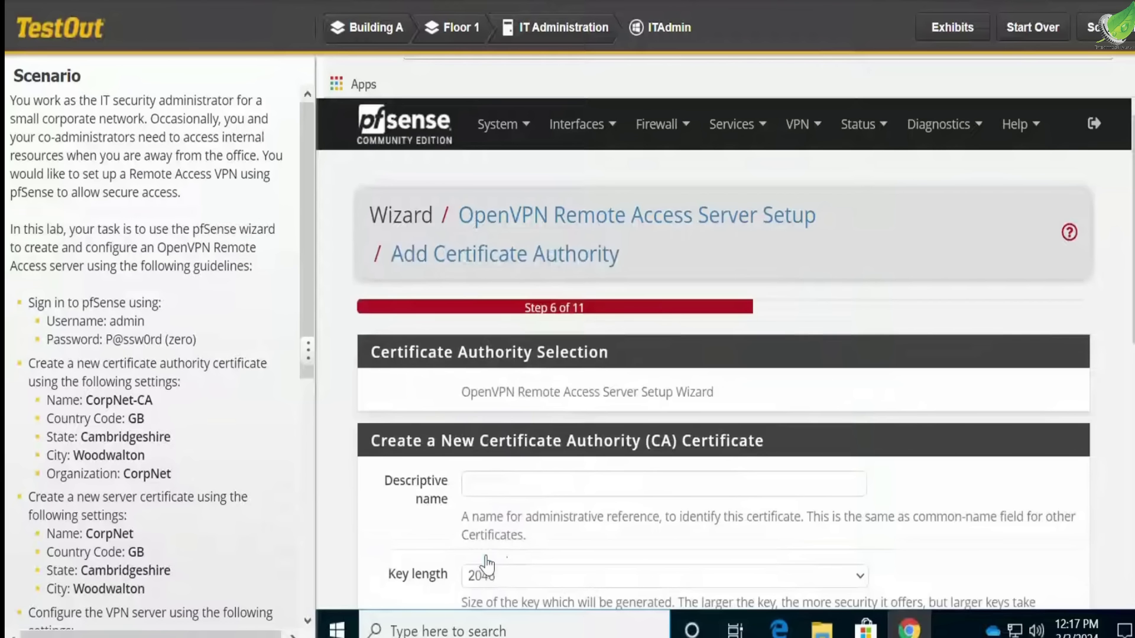
- Set the new certificate authority's descriptive name to CorpNet-CA, copied from the scenario
scroll(638, 414, down, 5)
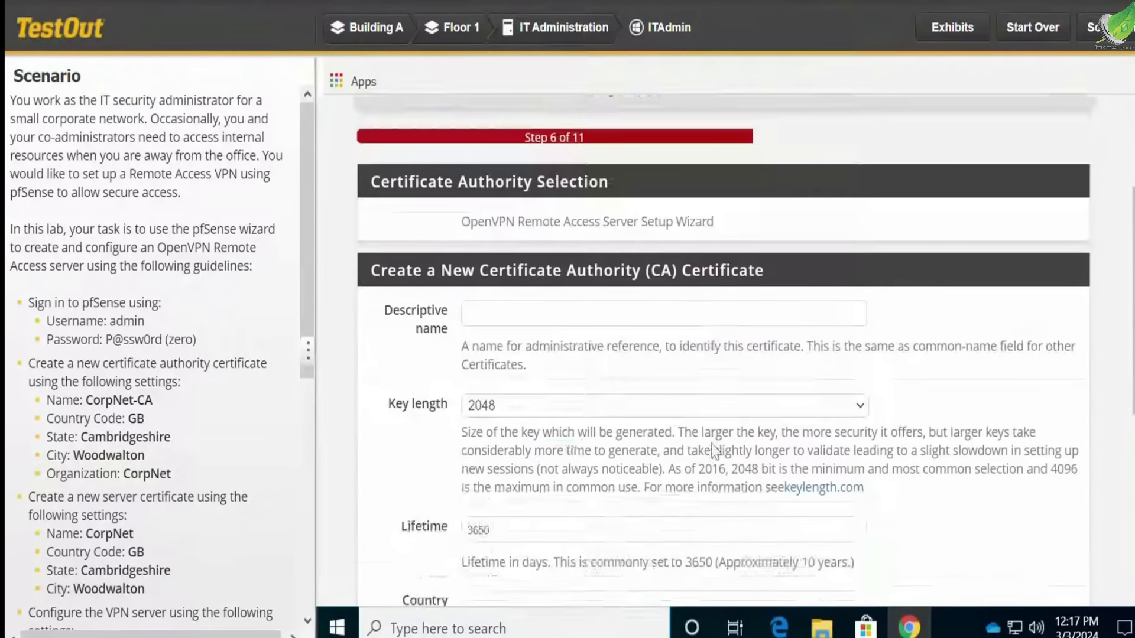
click(495, 173)
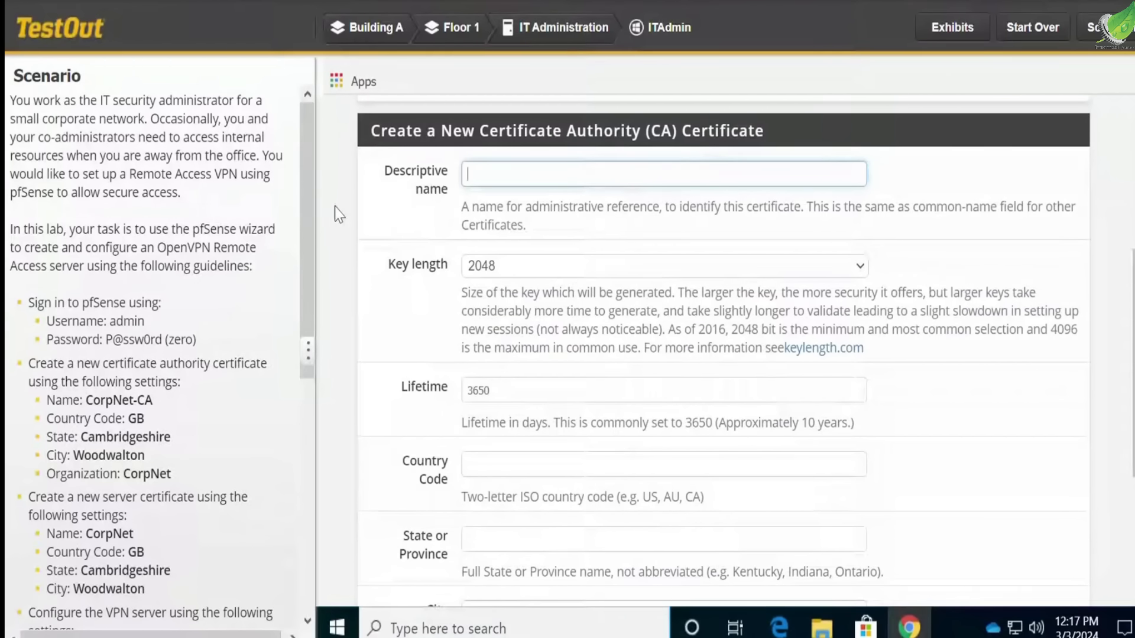
scroll(299, 252, down, 2)
scroll(299, 252, down, 2)
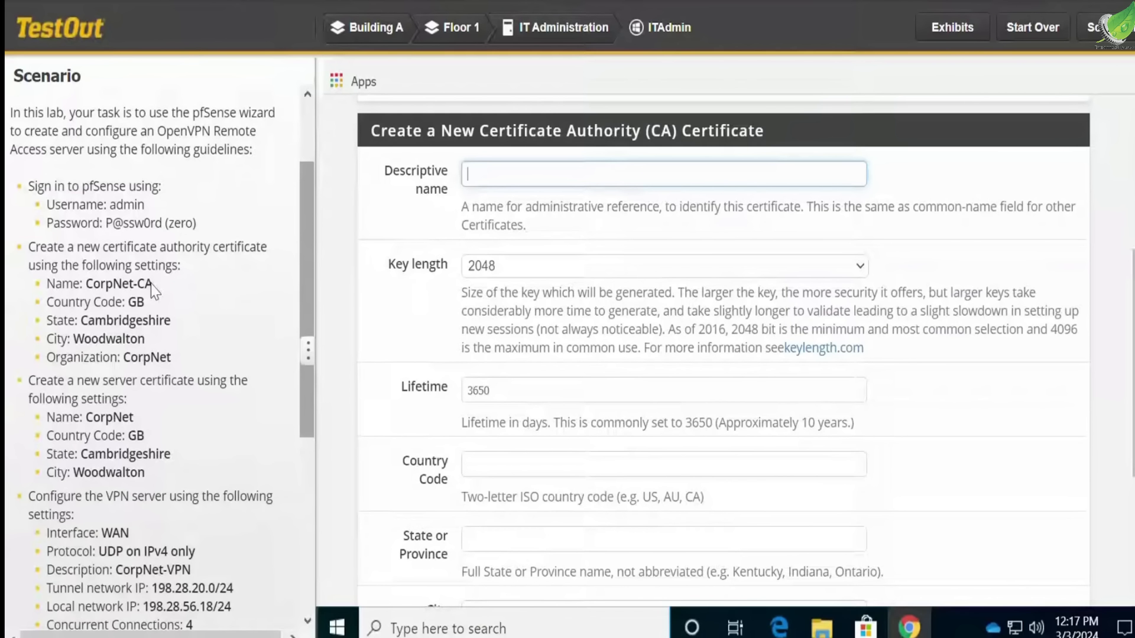
drag(153, 285, 88, 289)
key(ctrl+c)
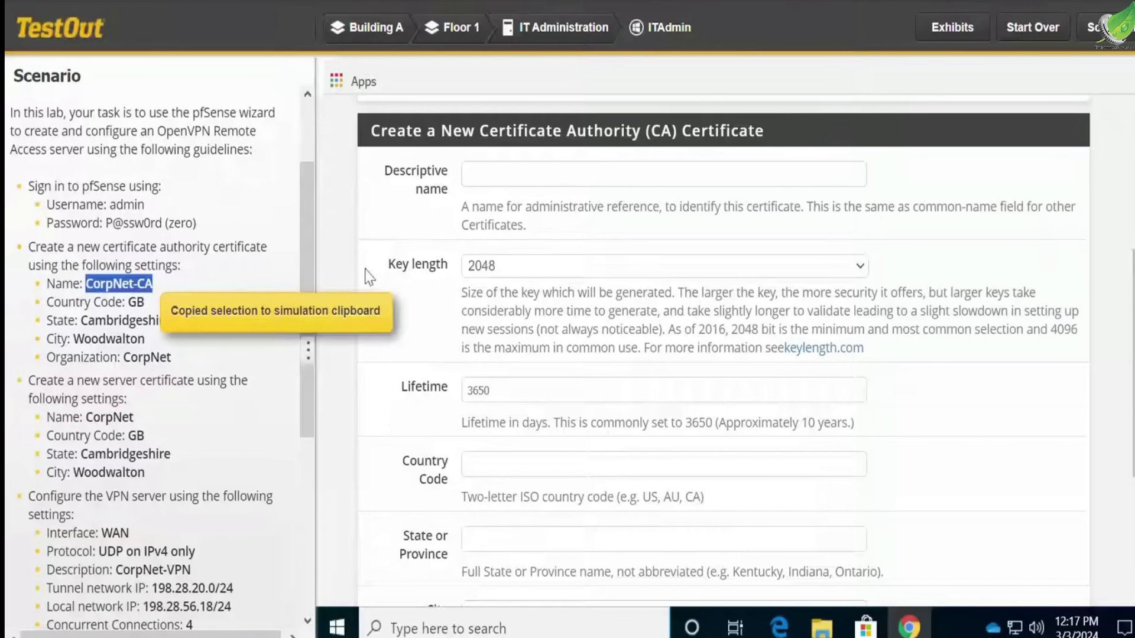
click(515, 173)
key(ctrl+v)
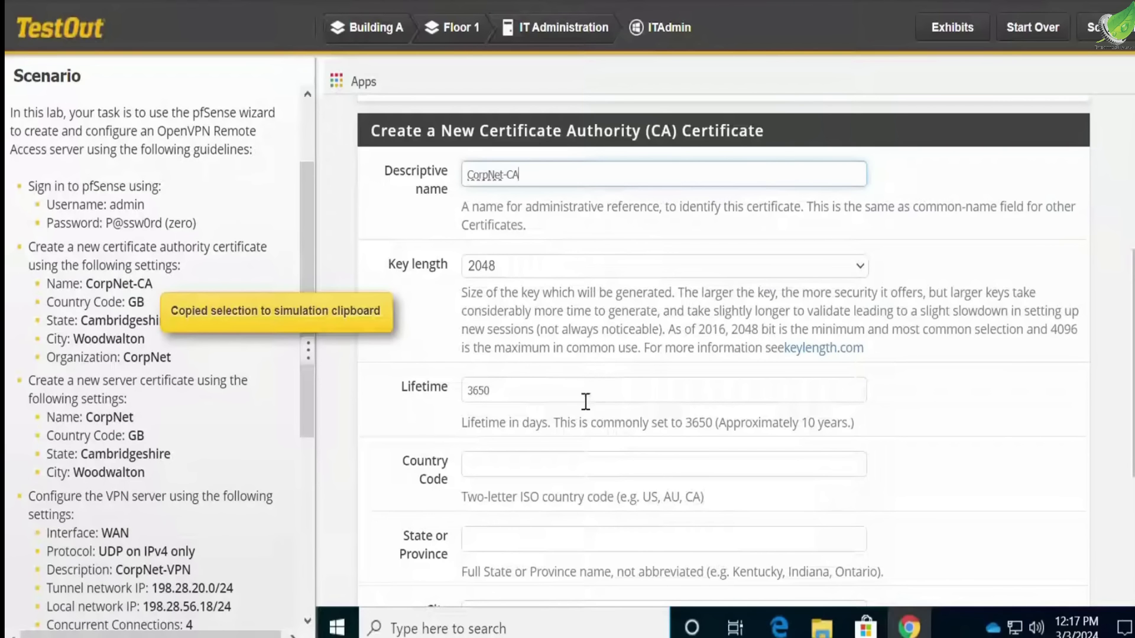
- Set the certificate authority's country code to GB and its state or province to Cambridgeshire
click(523, 471)
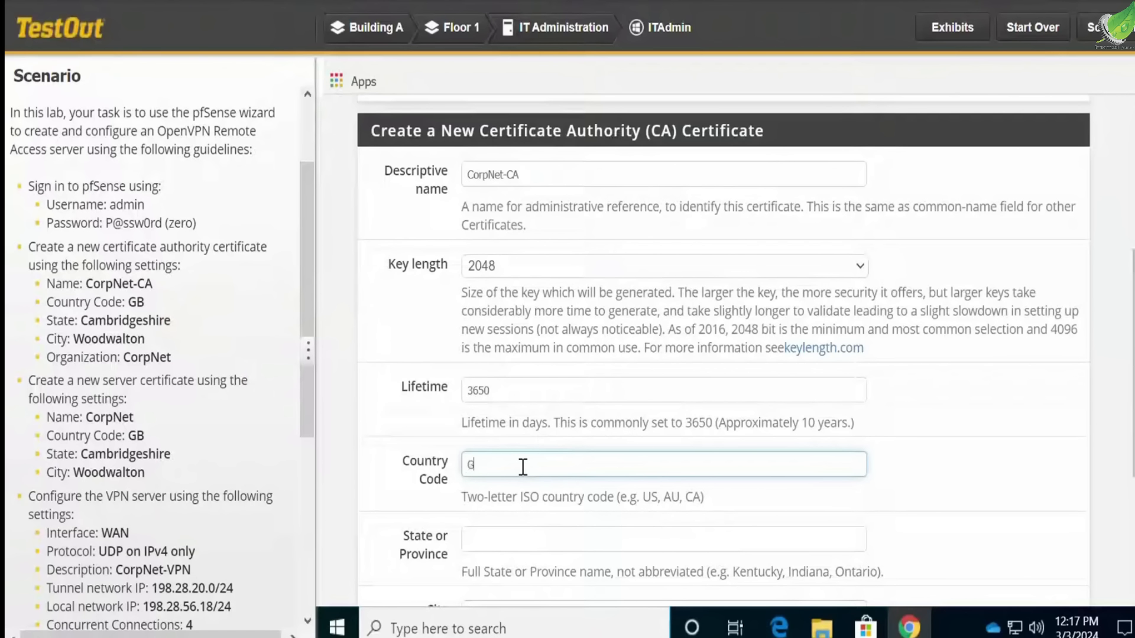
click(505, 537)
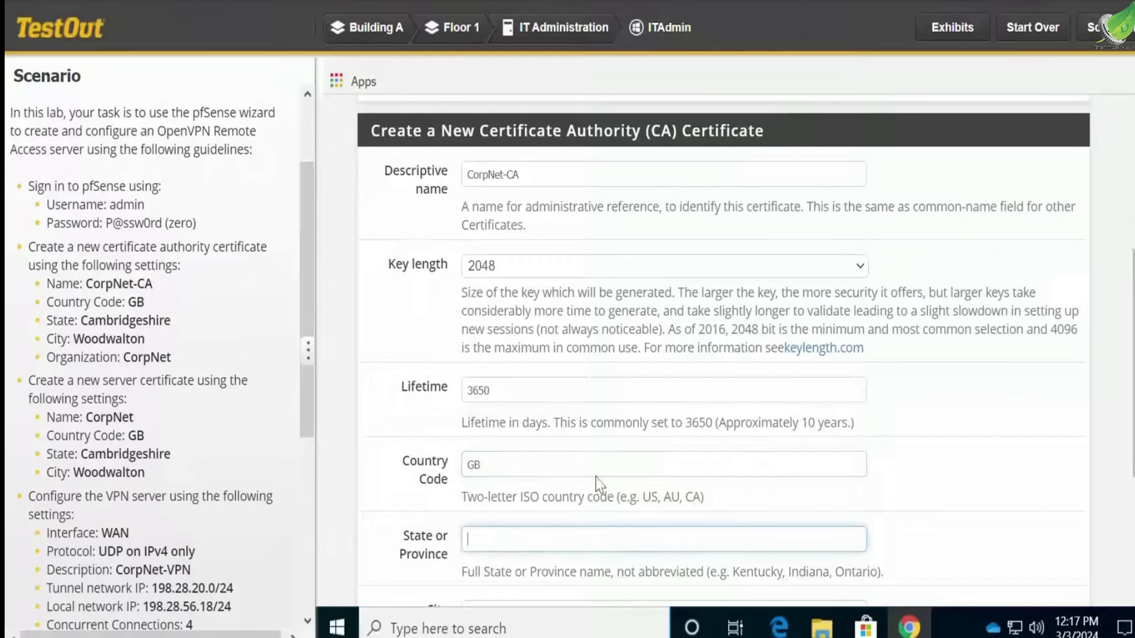
scroll(597, 479, down, 3)
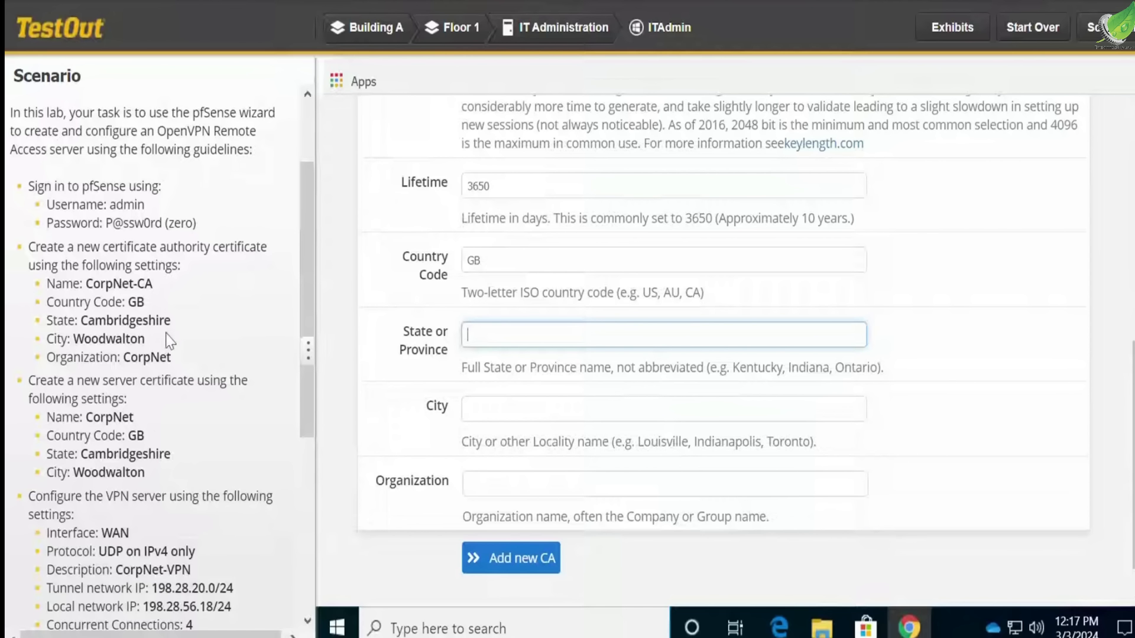
drag(172, 322, 82, 325)
key(ctrl+c)
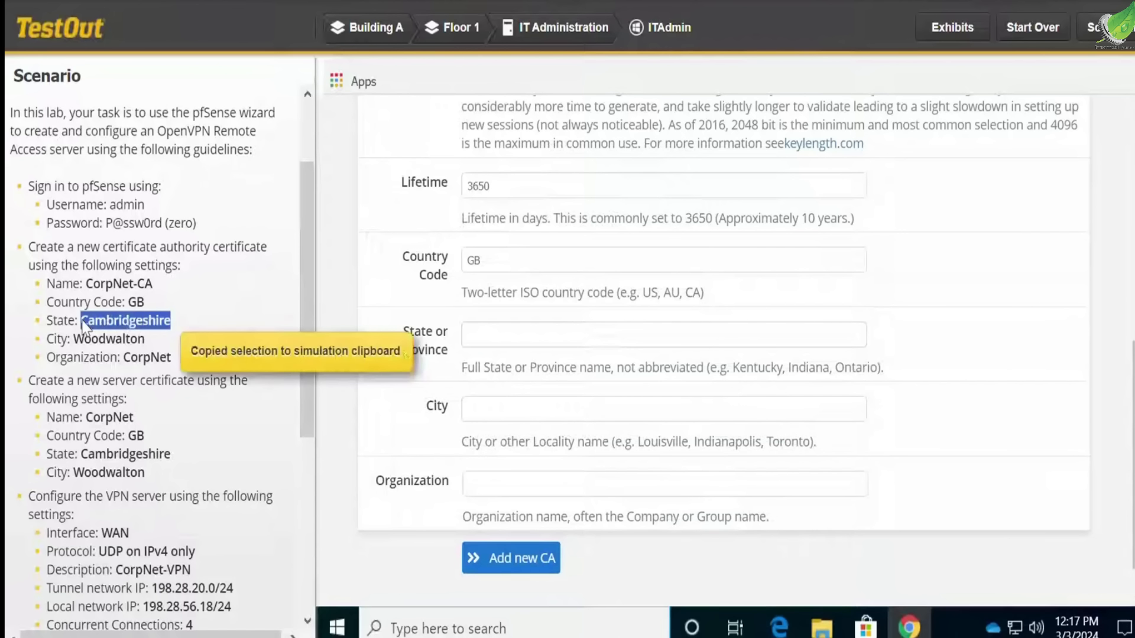
click(542, 341)
key(ctrl+v)
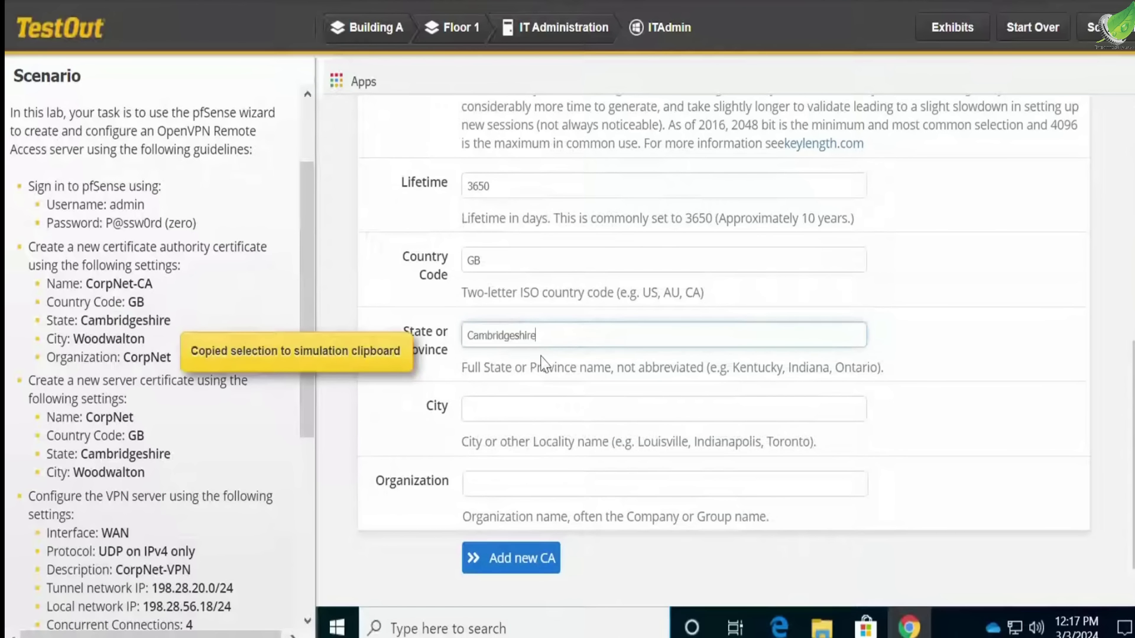
- Set the certificate authority's city to Woodwalton, copied from the scenario
click(531, 412)
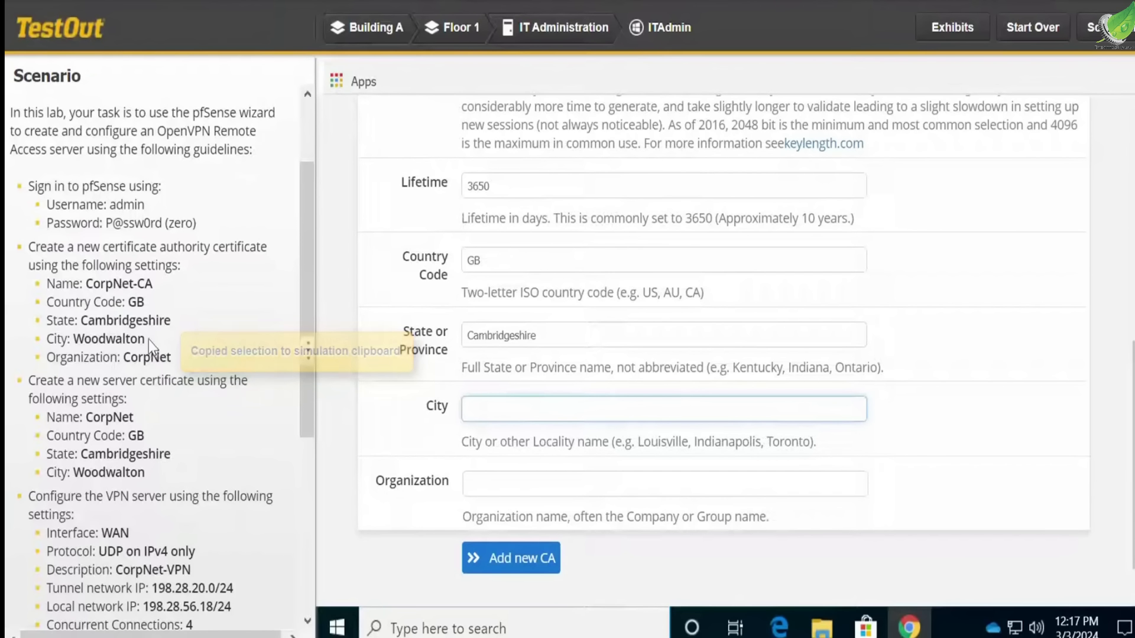
drag(143, 339, 78, 351)
key(ctrl+c)
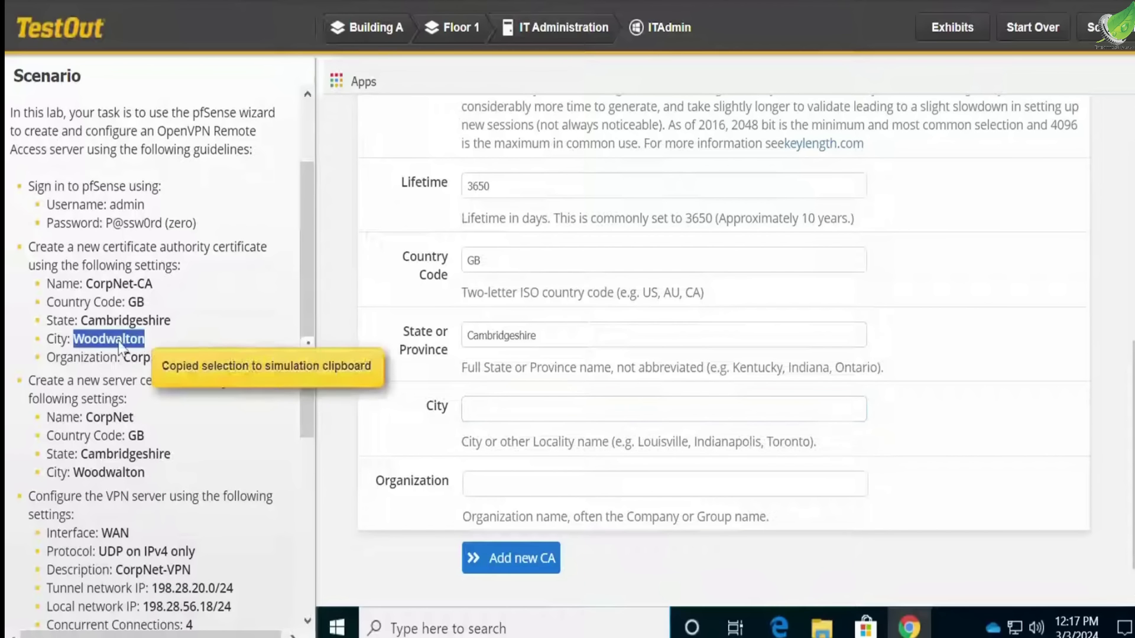
click(558, 421)
key(ctrl+v)
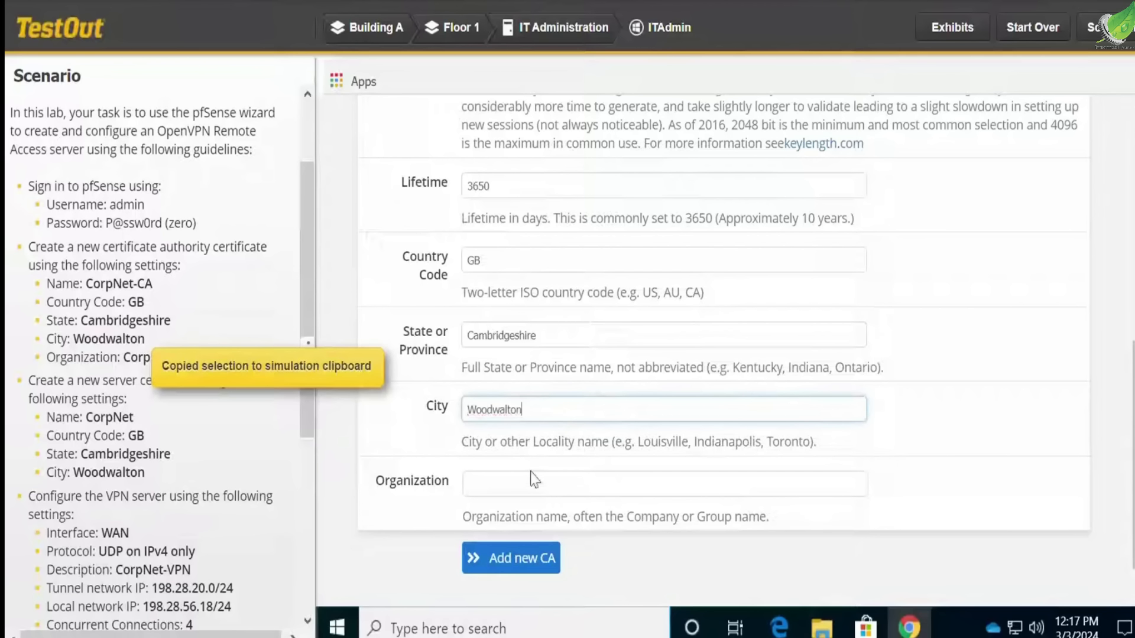
- Set the certificate authority's organization to CorpNet and add the new CA
click(534, 479)
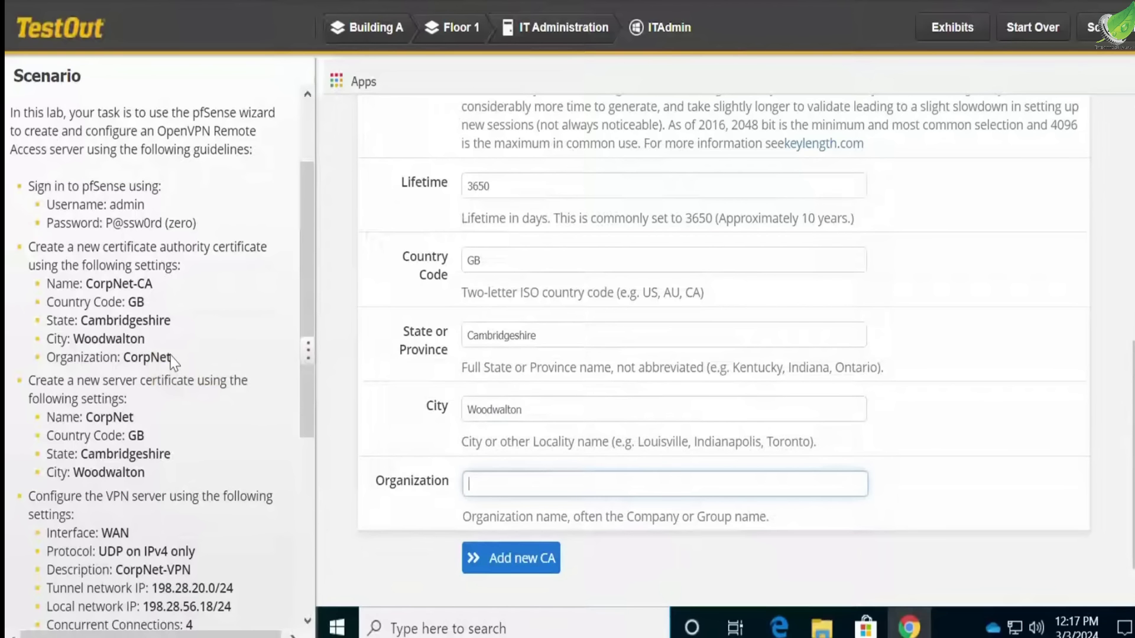
drag(171, 358, 129, 365)
key(ctrl+c)
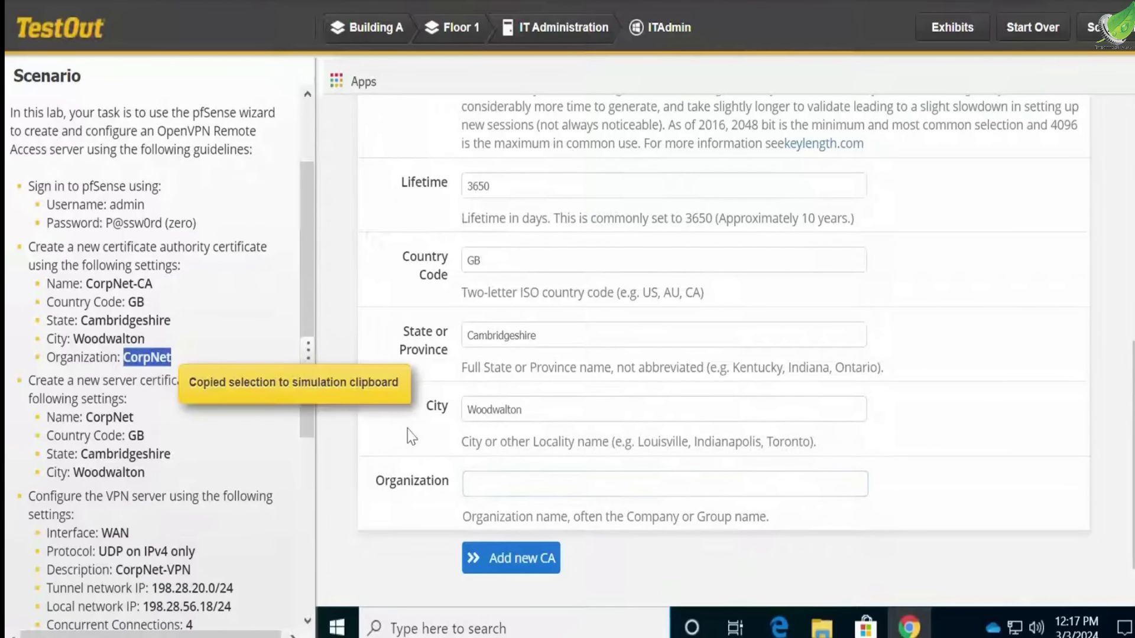
click(493, 476)
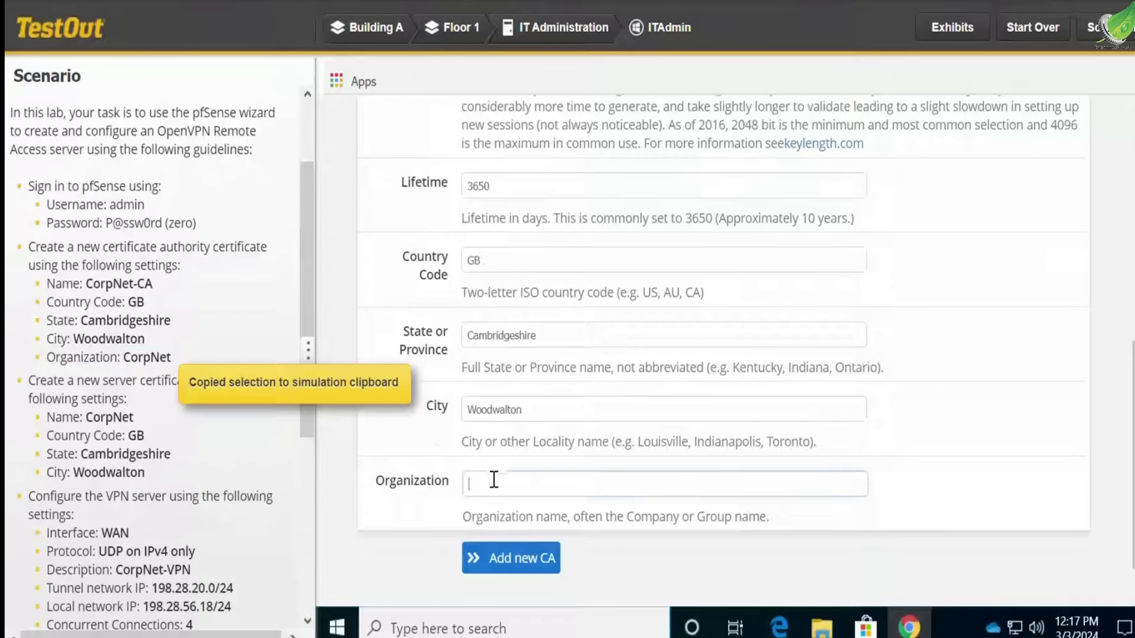
key(ctrl+v)
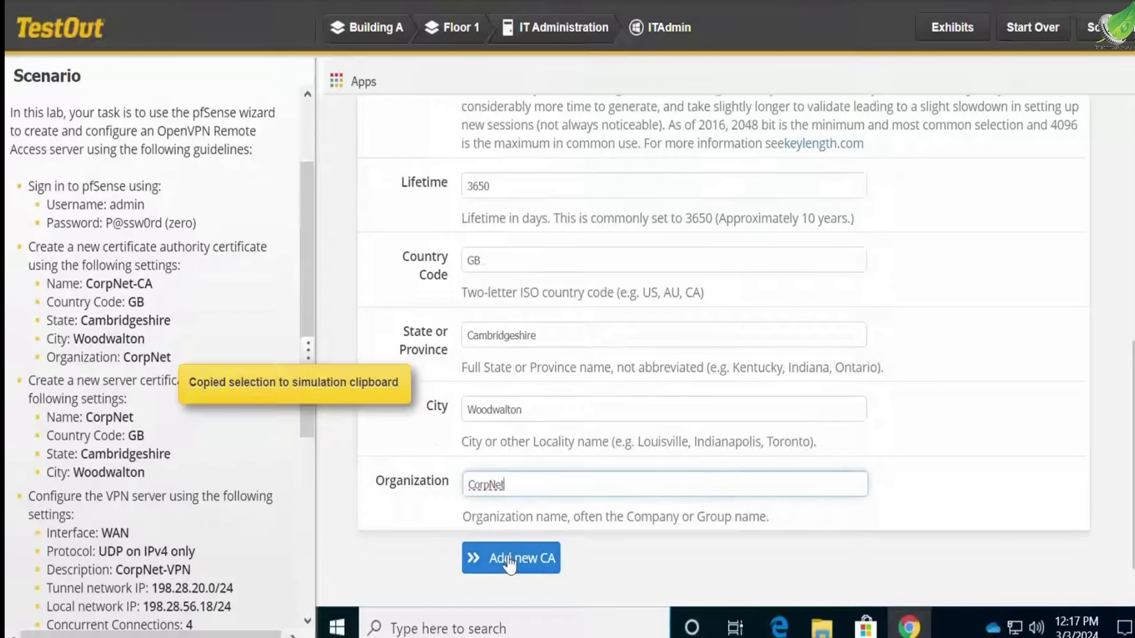
click(507, 564)
- Create a new server certificate with the descriptive name CorpNet, keeping the prefilled location and organization details
scroll(539, 512, down, 3)
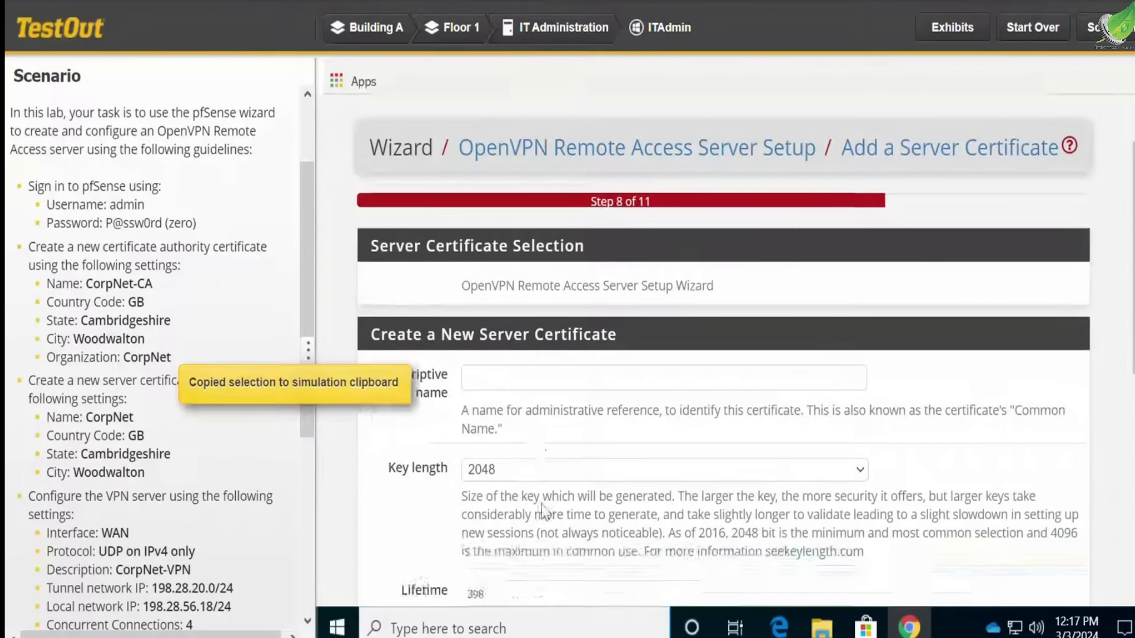
click(483, 243)
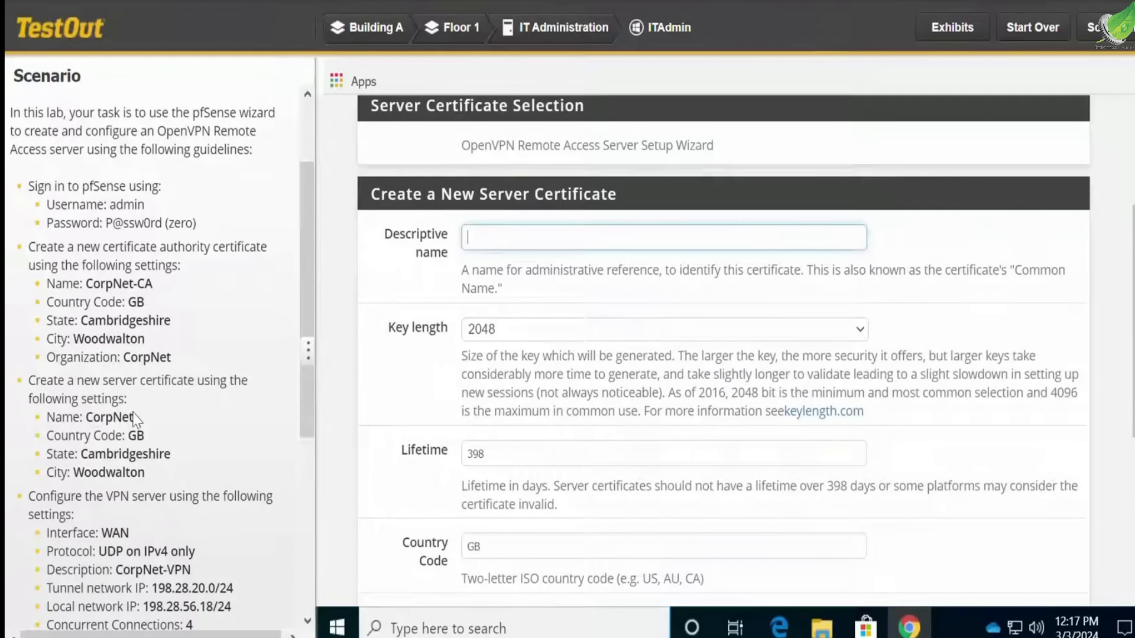
drag(134, 417, 90, 424)
key(ctrl+c)
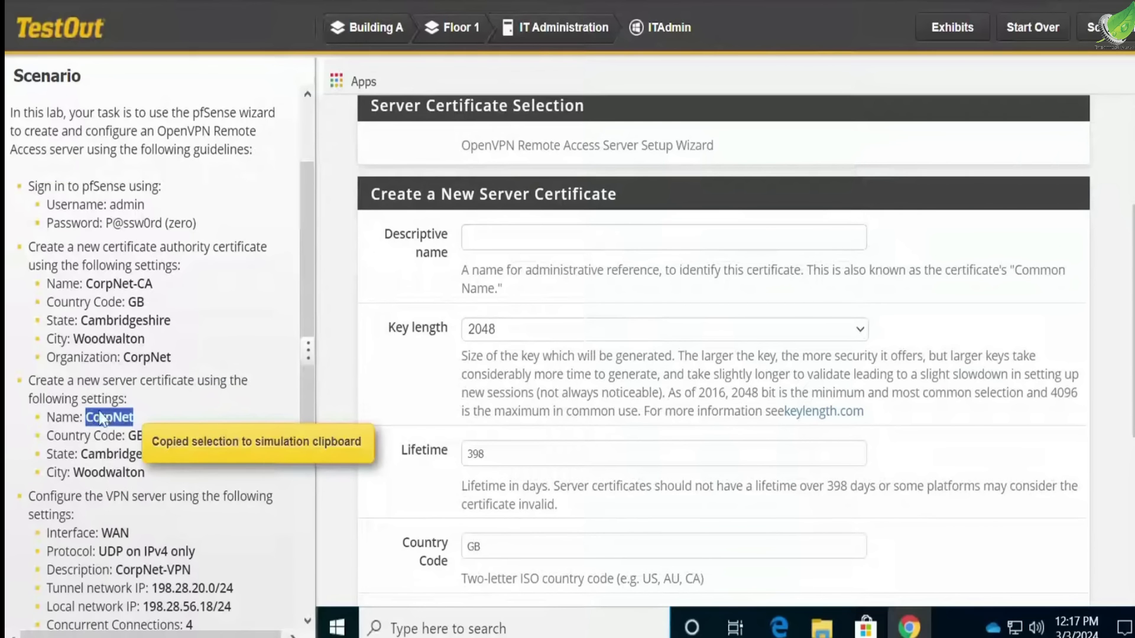
click(524, 242)
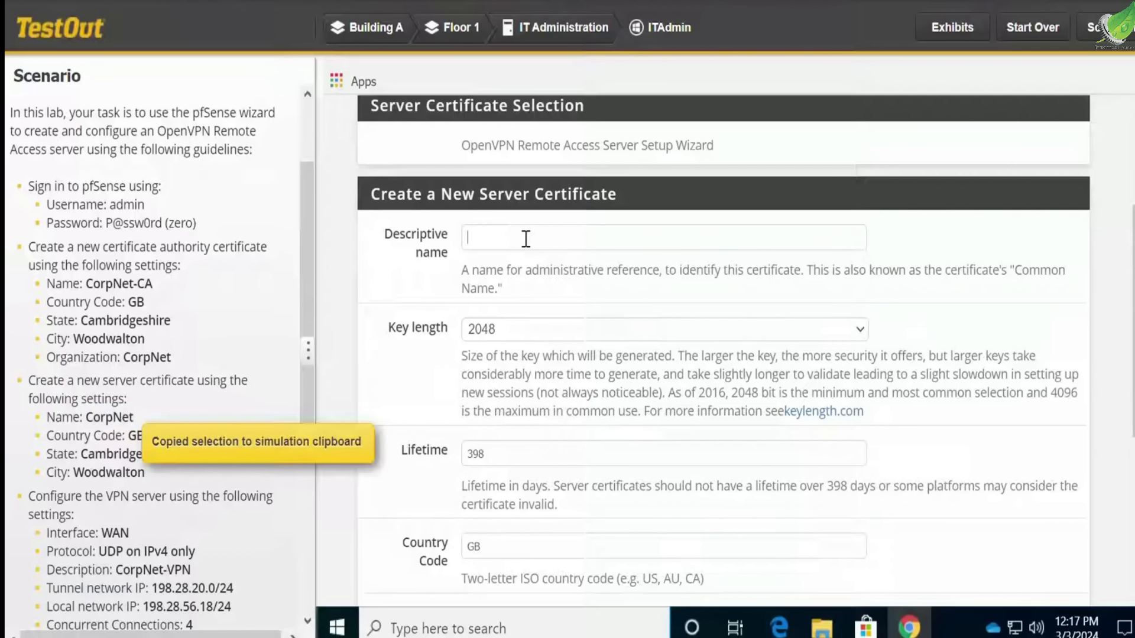
key(ctrl+v)
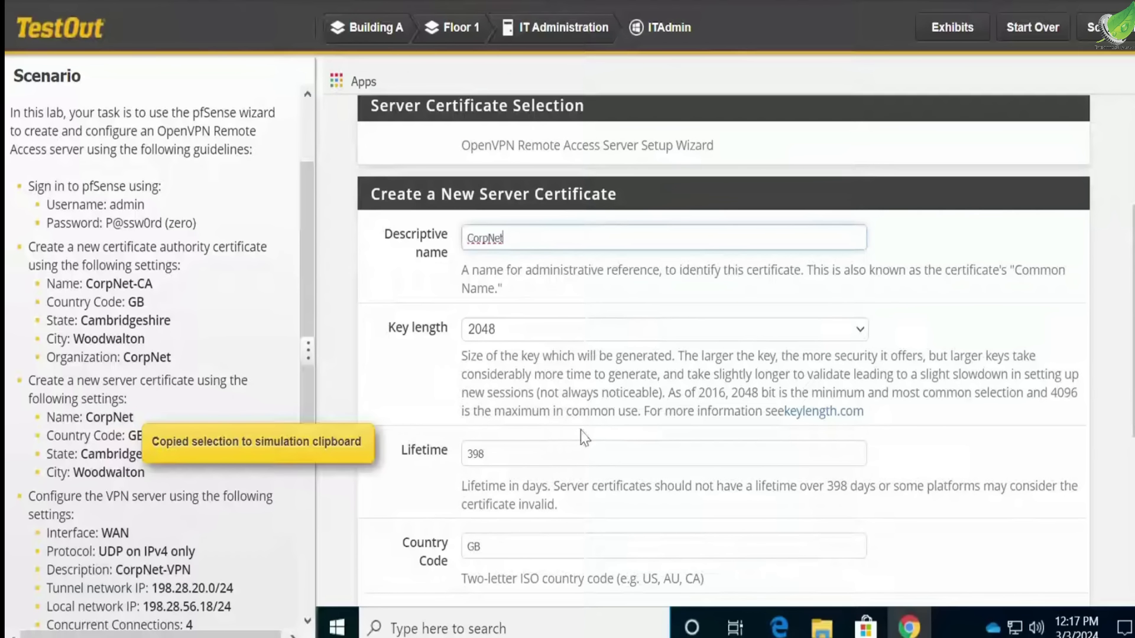
scroll(584, 437, down, 5)
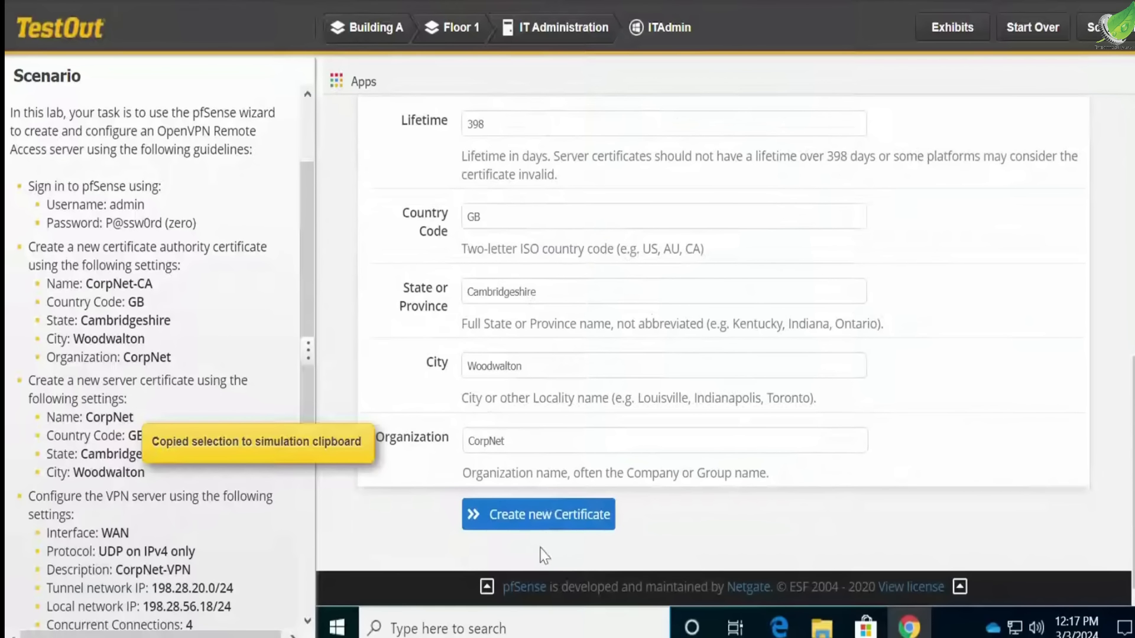
click(541, 515)
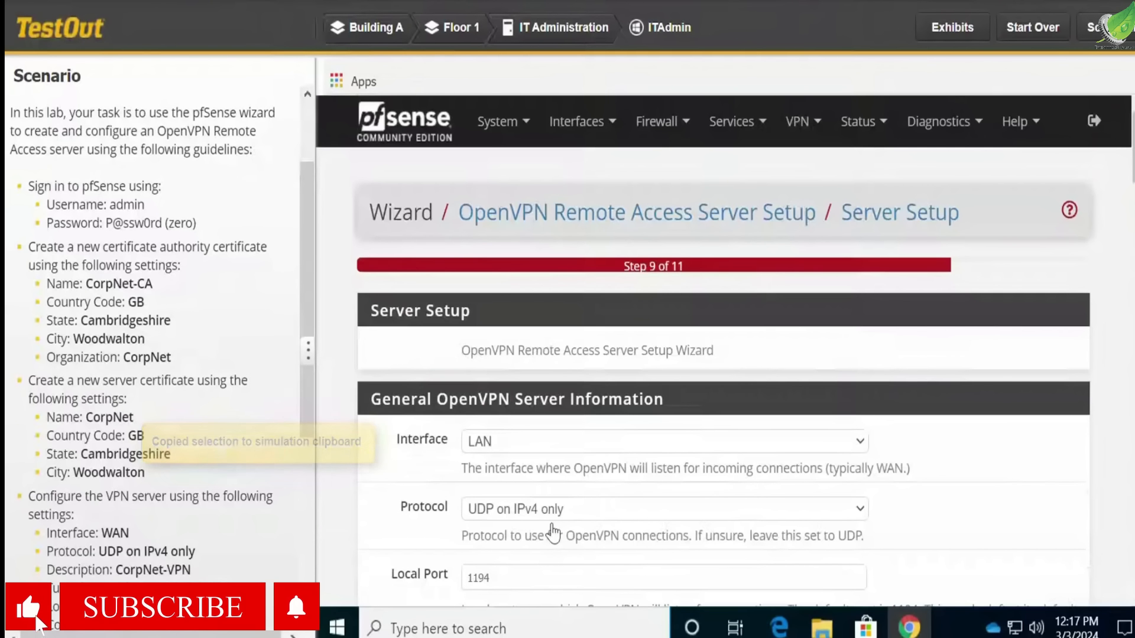
- Set the OpenVPN server's listening interface to WAN, keeping UDP on IPv4 only as the protocol
scroll(553, 532, down, 3)
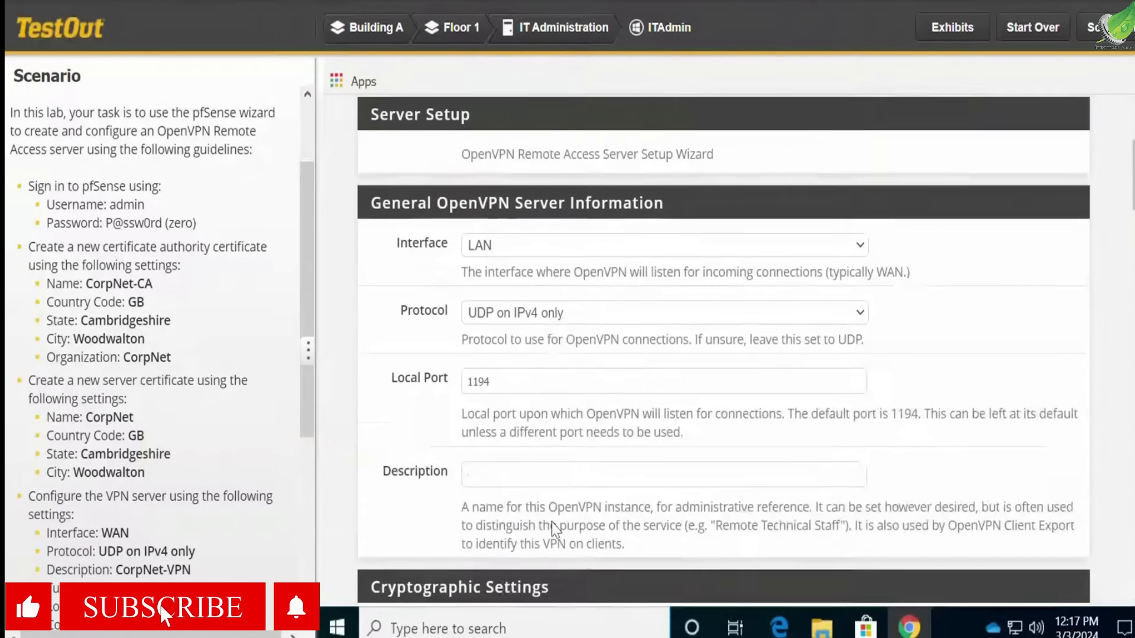
scroll(556, 528, down, 2)
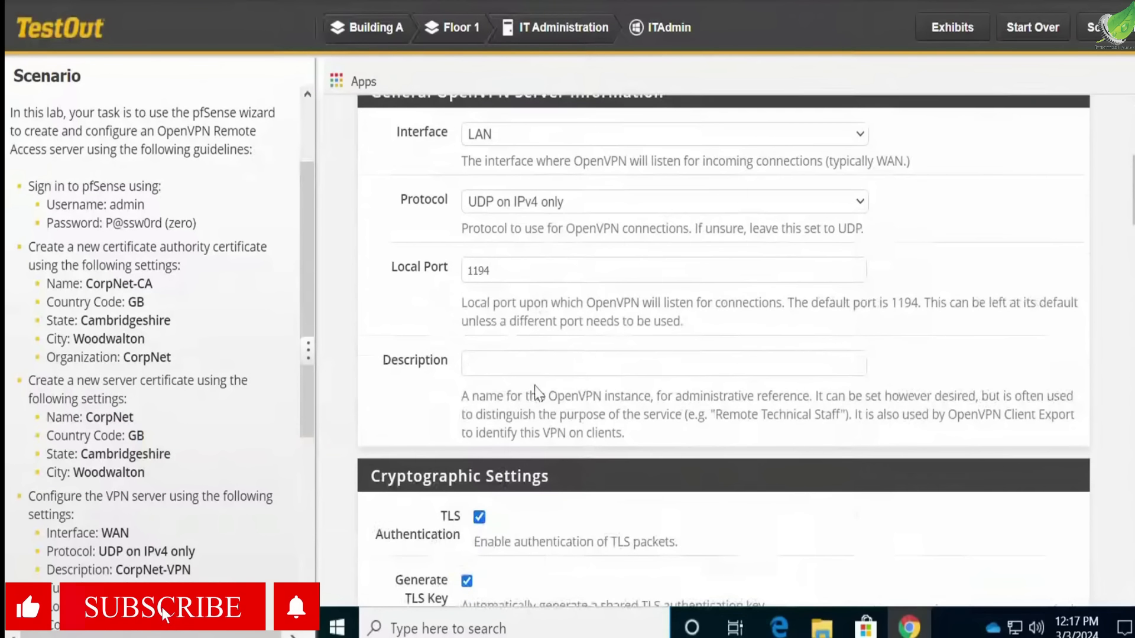
click(516, 136)
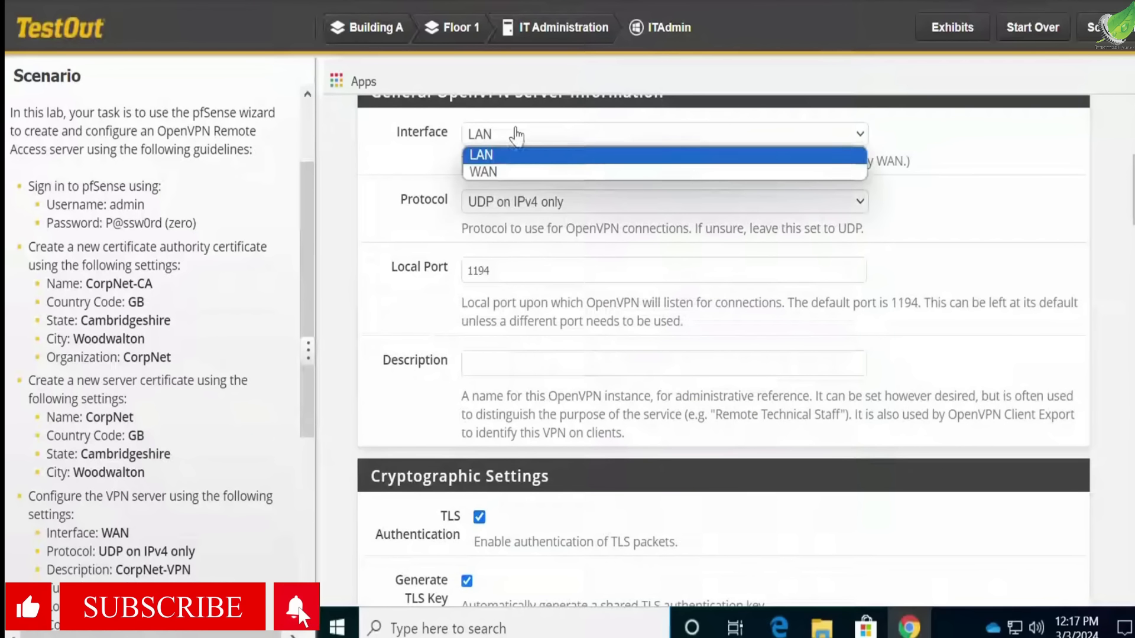
click(518, 170)
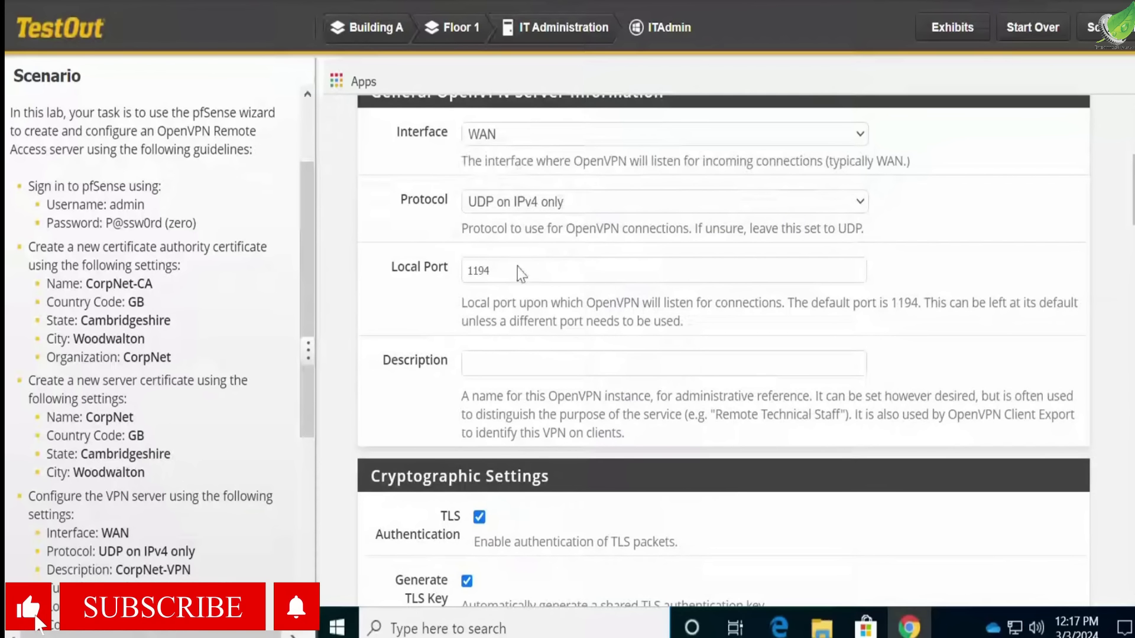
- Set the OpenVPN server's description to CorpNet-VPN, copied from the scenario
click(505, 358)
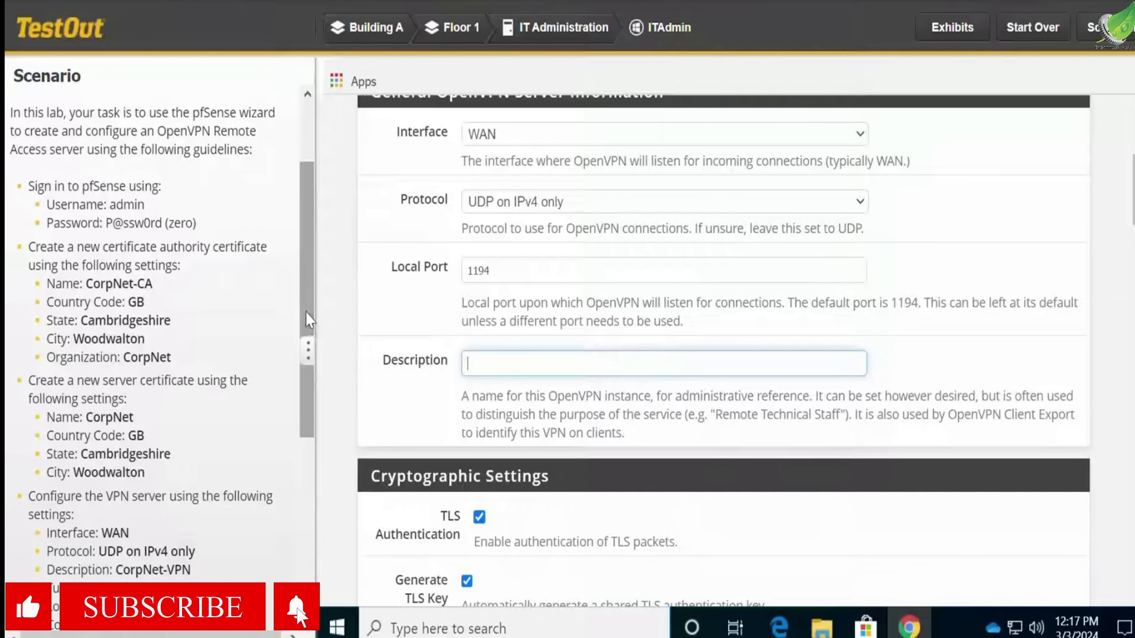
drag(306, 319, 296, 447)
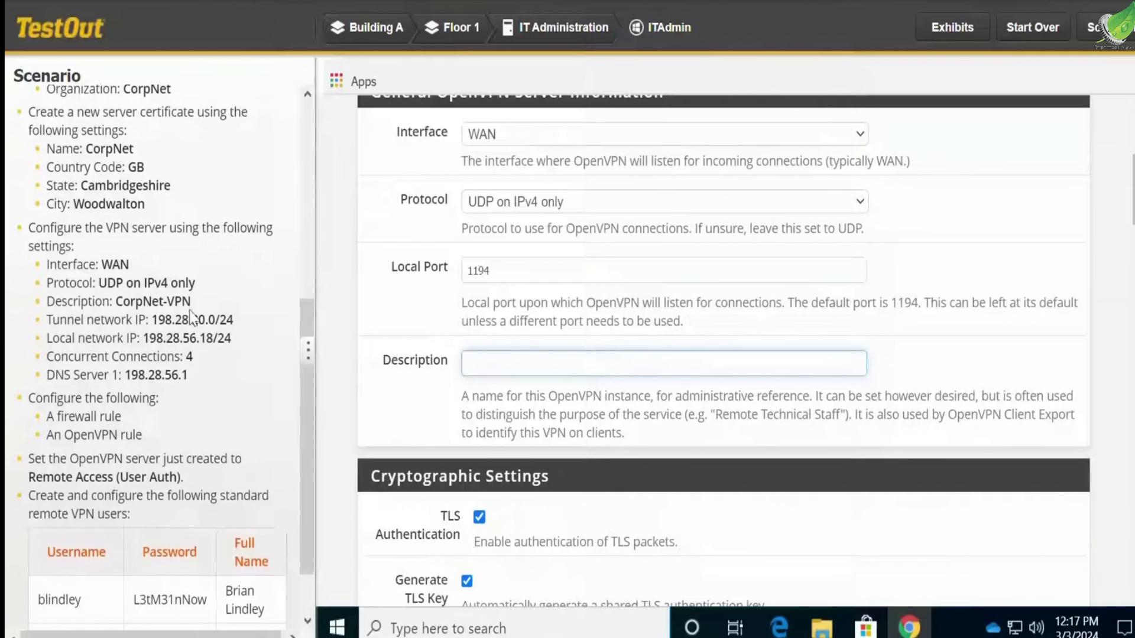
drag(190, 305, 122, 306)
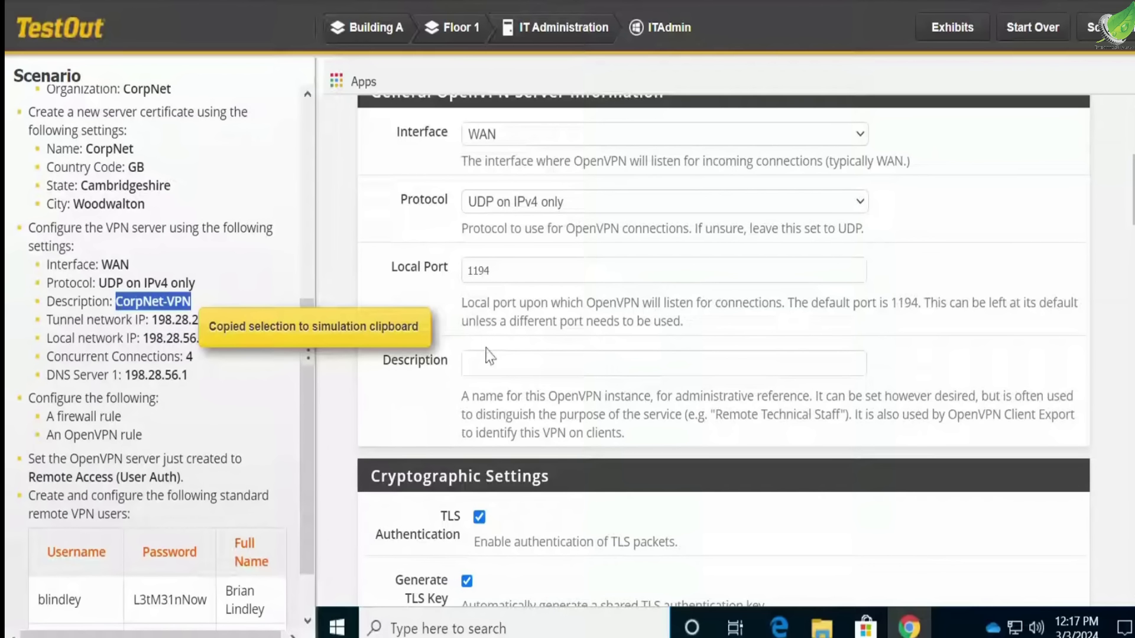
click(493, 365)
key(ctrl+v)
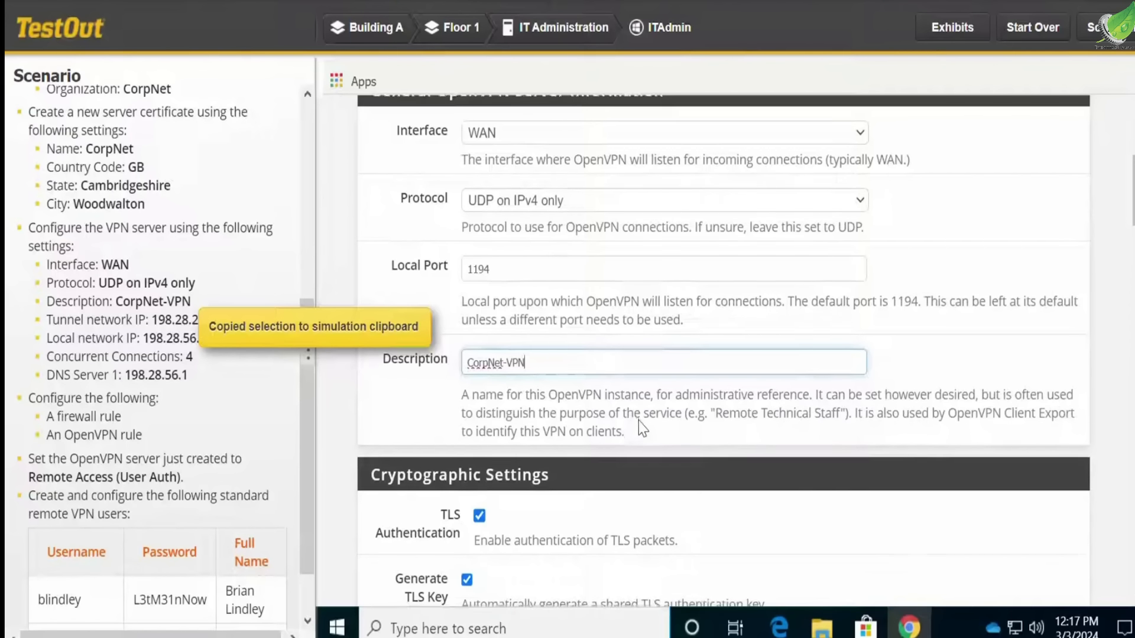
- Set the tunnel network to 198.28.20.0/24, copied from the scenario, keeping the default cryptographic settings
scroll(638, 420, down, 5)
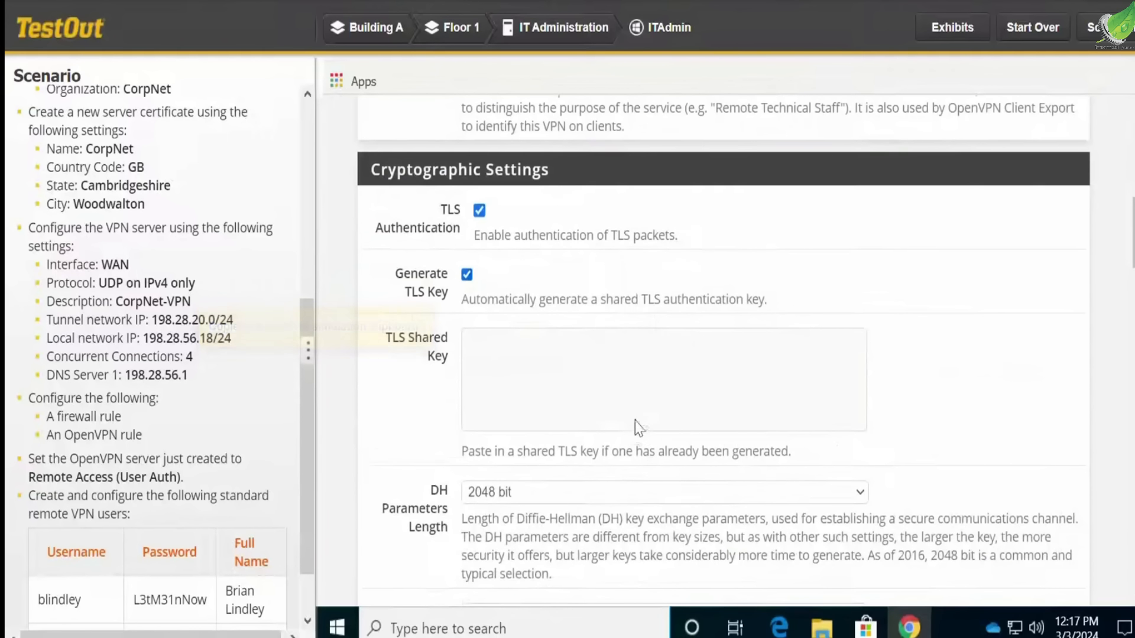
scroll(617, 422, down, 3)
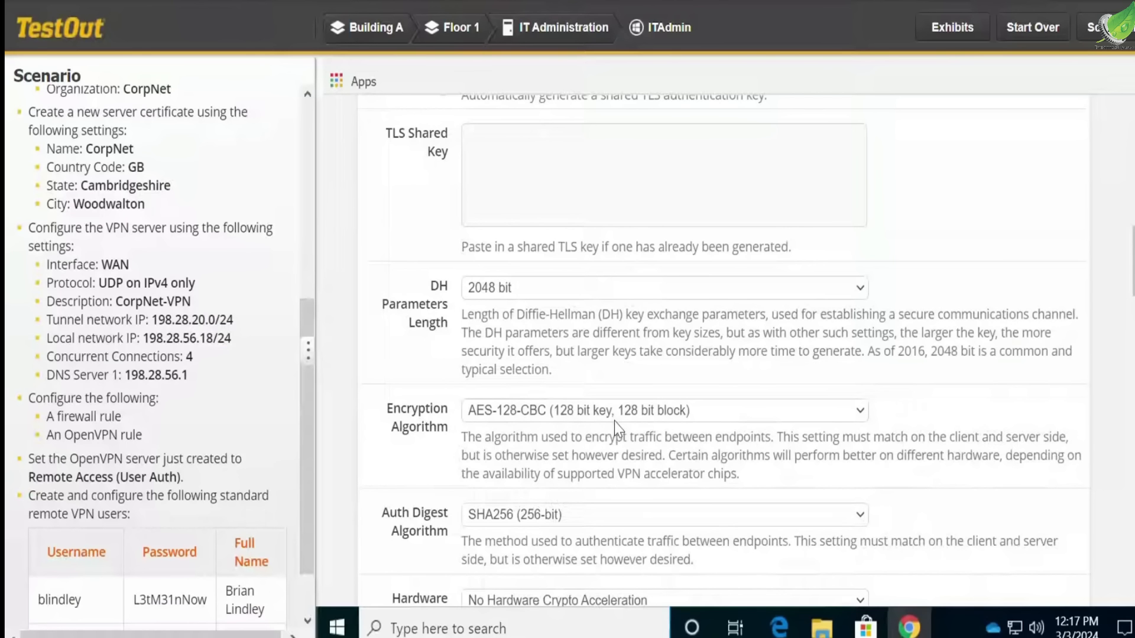
scroll(615, 421, down, 5)
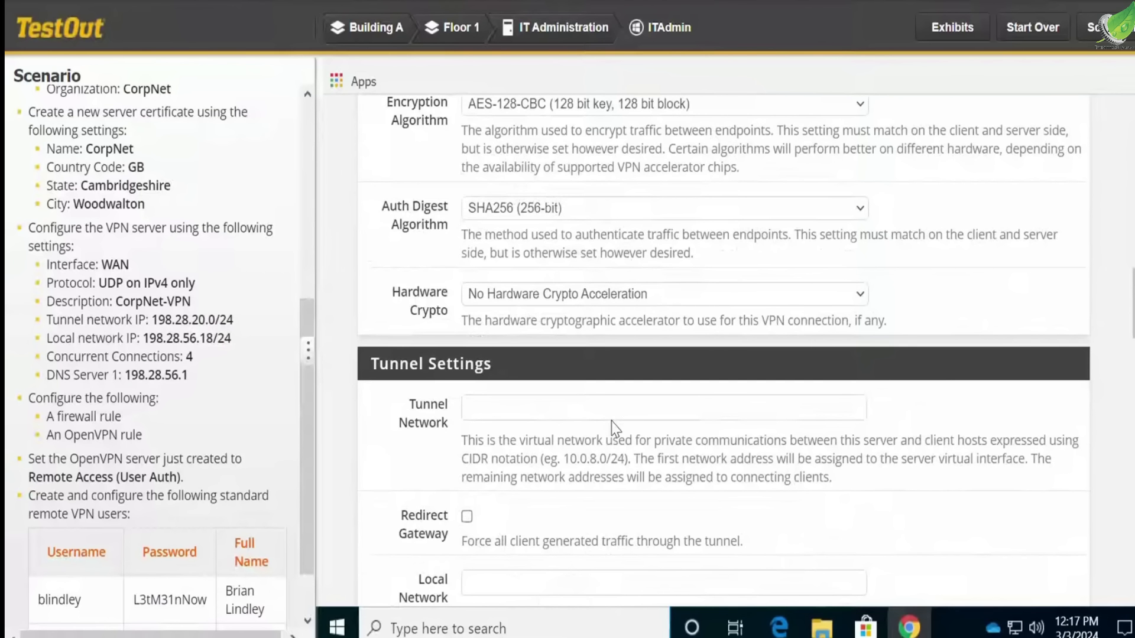
scroll(601, 420, down, 2)
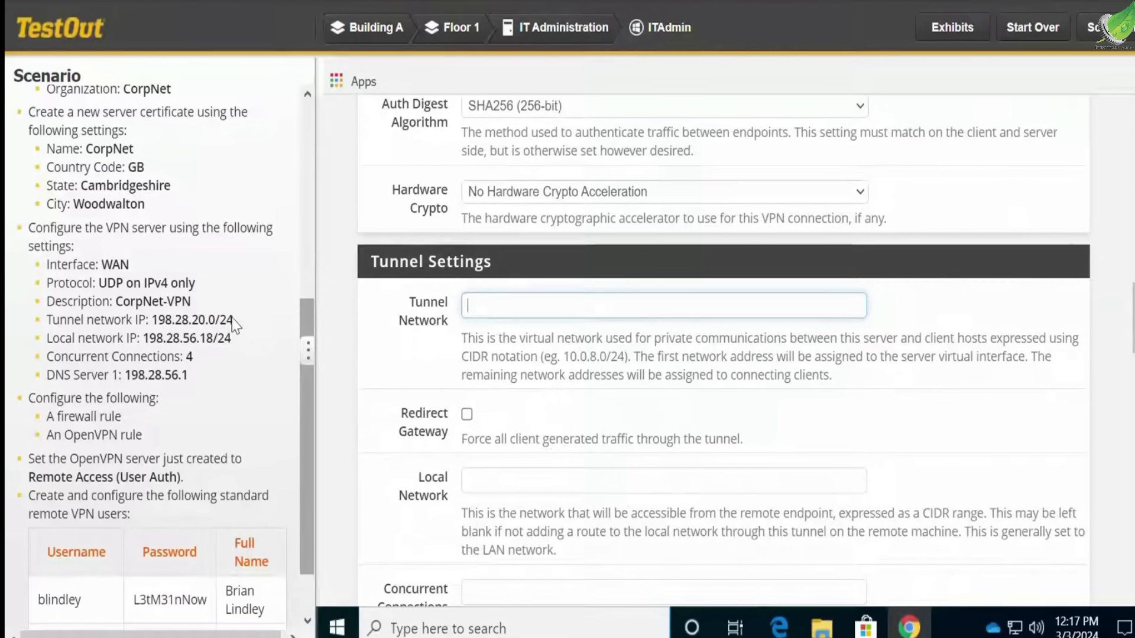
drag(234, 320, 154, 325)
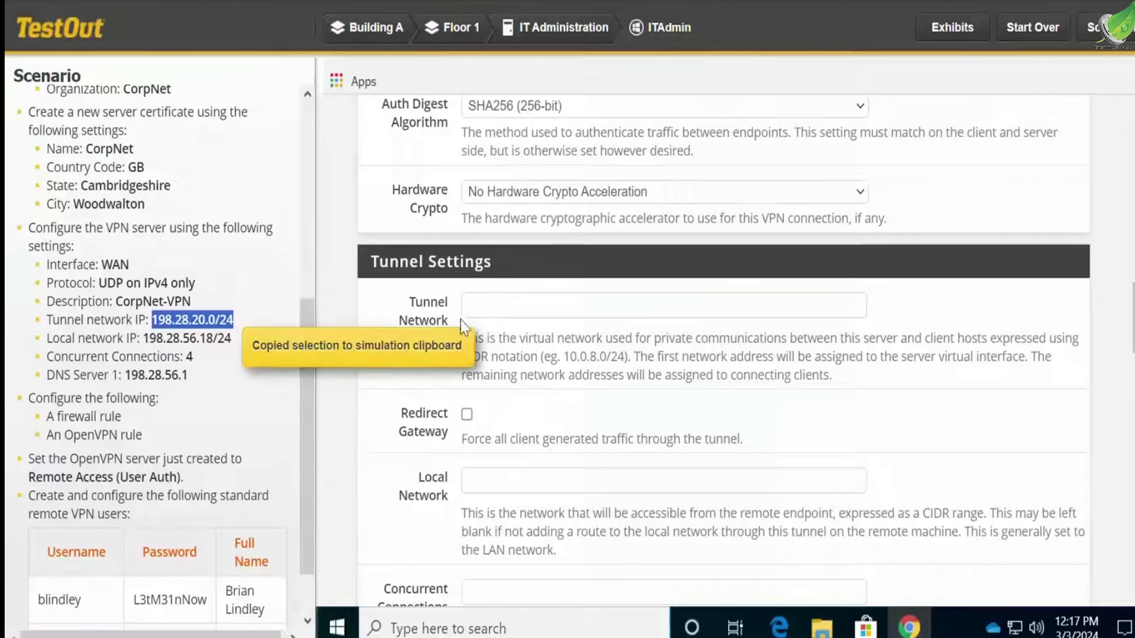
click(512, 308)
key(ctrl+v)
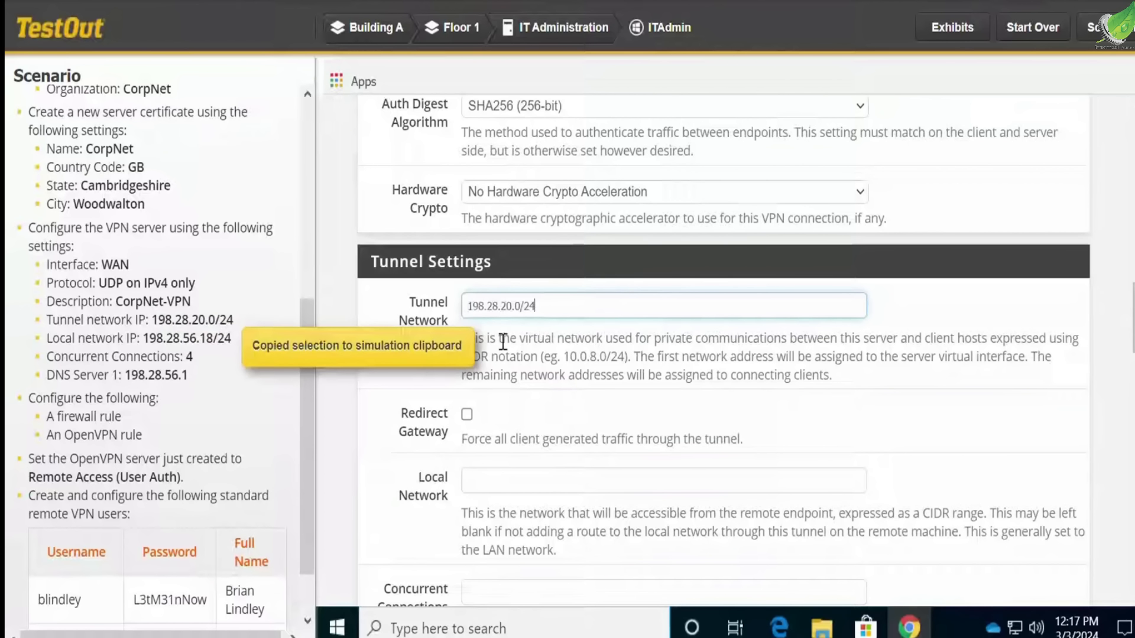
- Set the local network in the tunnel settings to 198.28.56.18/24, copied from the scenario
click(508, 482)
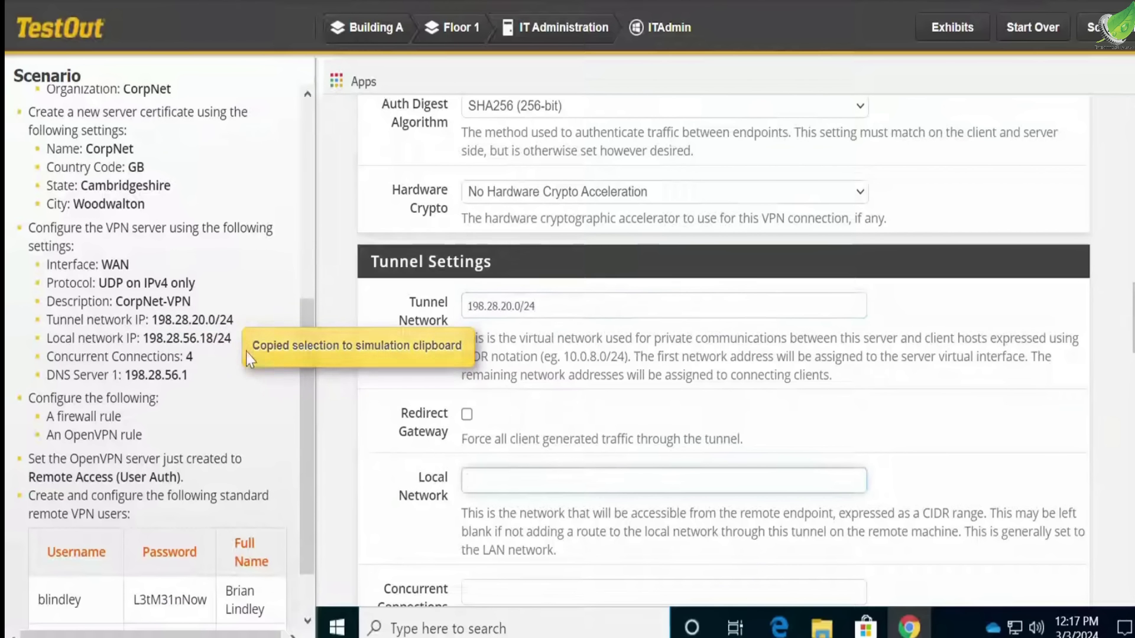
drag(233, 338, 144, 343)
key(ctrl+c)
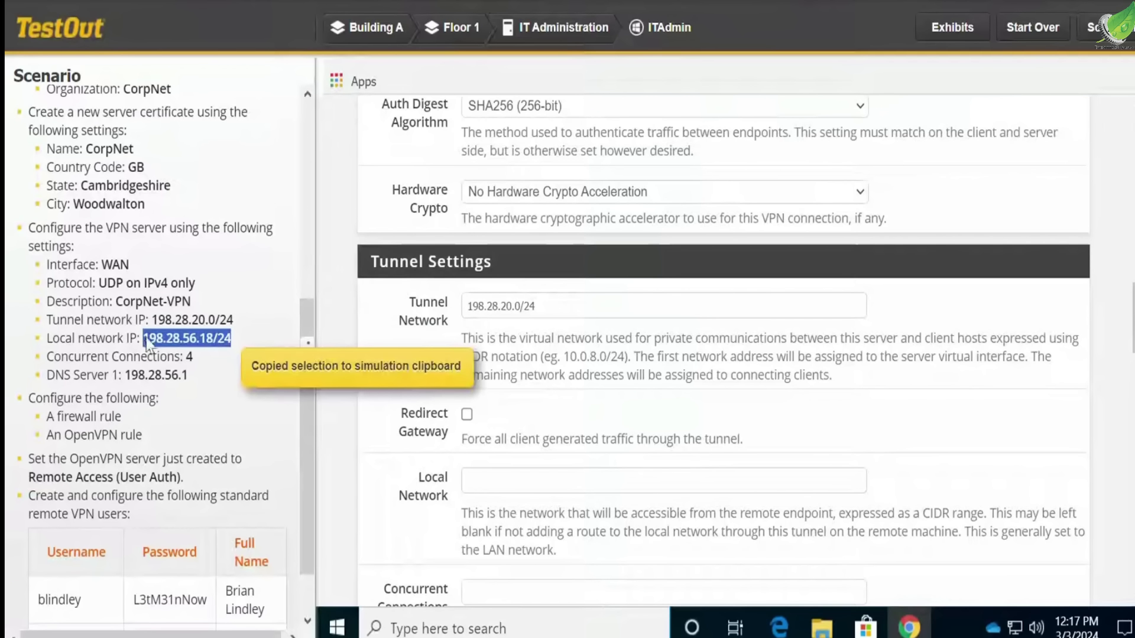
click(500, 470)
key(ctrl+v)
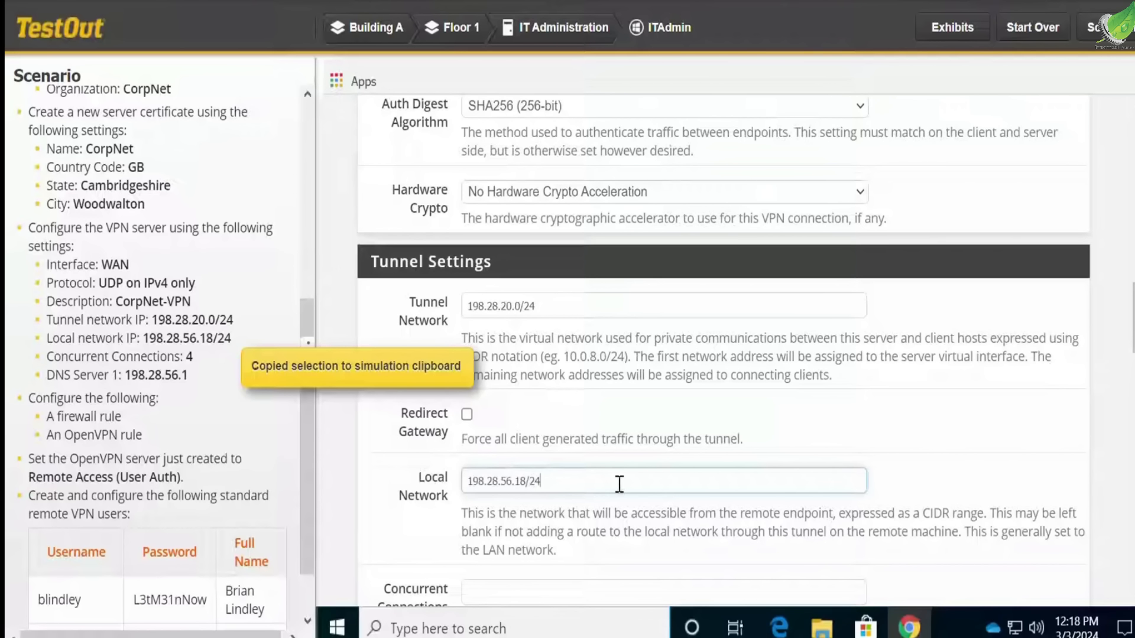
- Limit the VPN server to 4 concurrent connections in the tunnel settings
scroll(725, 449, down, 1)
scroll(725, 449, down, 3)
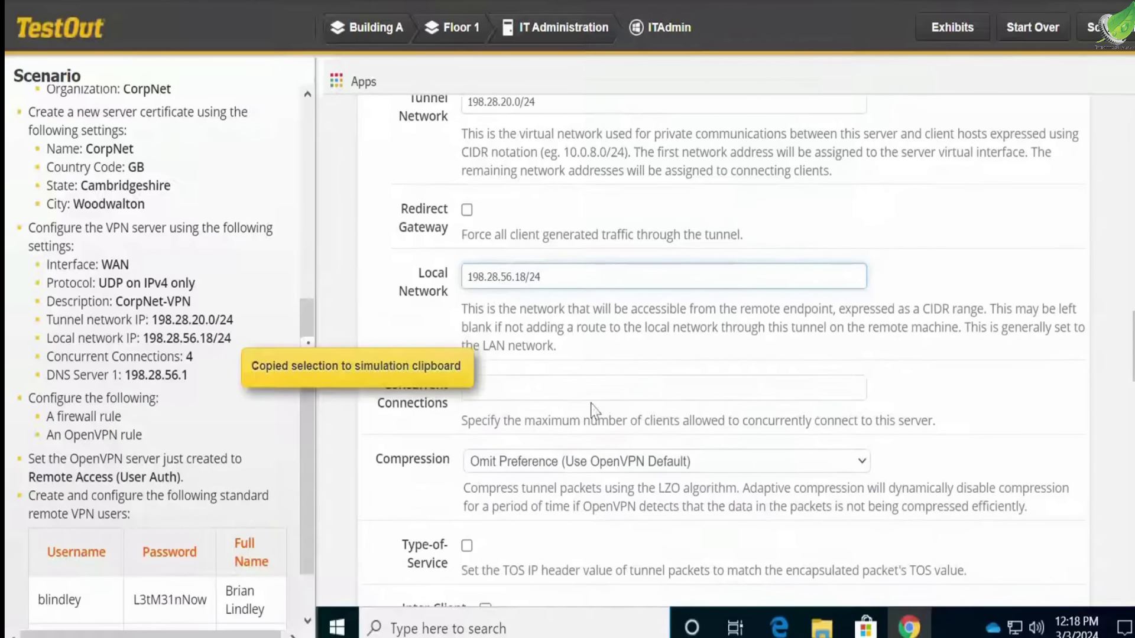
click(503, 390)
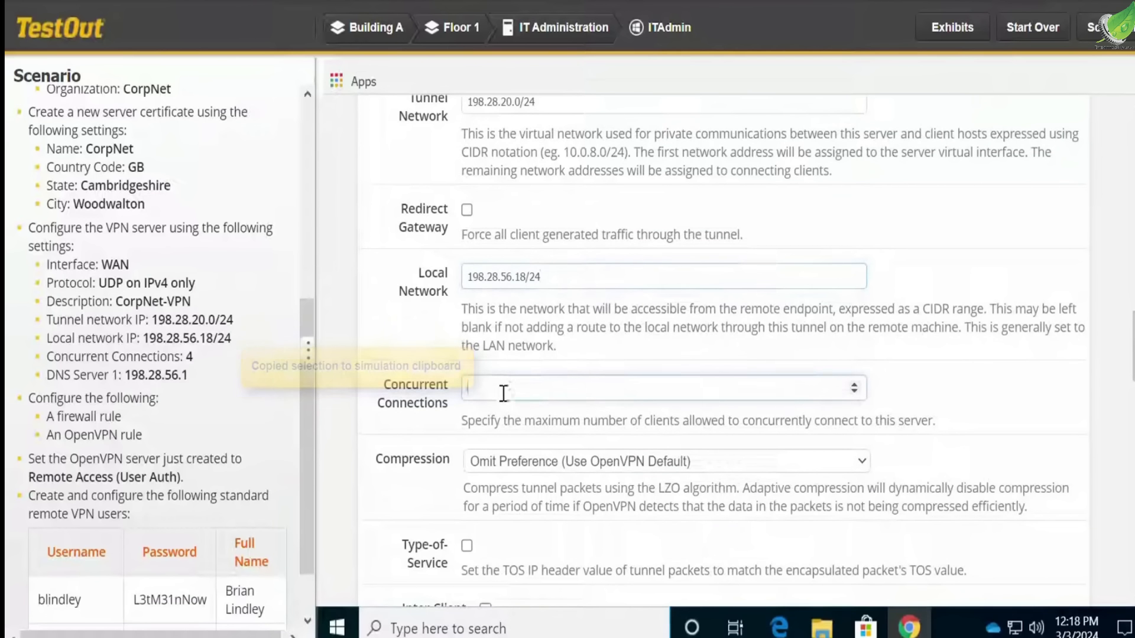
text(4)
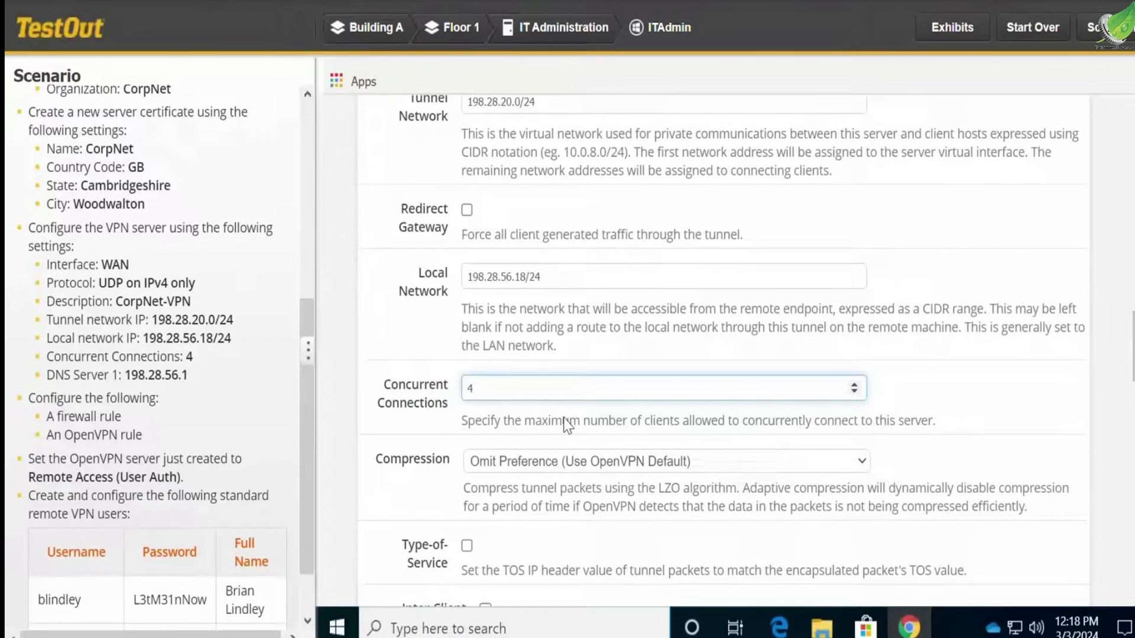
- Set DNS Server 1 in the client settings to 198.28.56.1 and proceed to the firewall rule configuration
scroll(567, 424, down, 7)
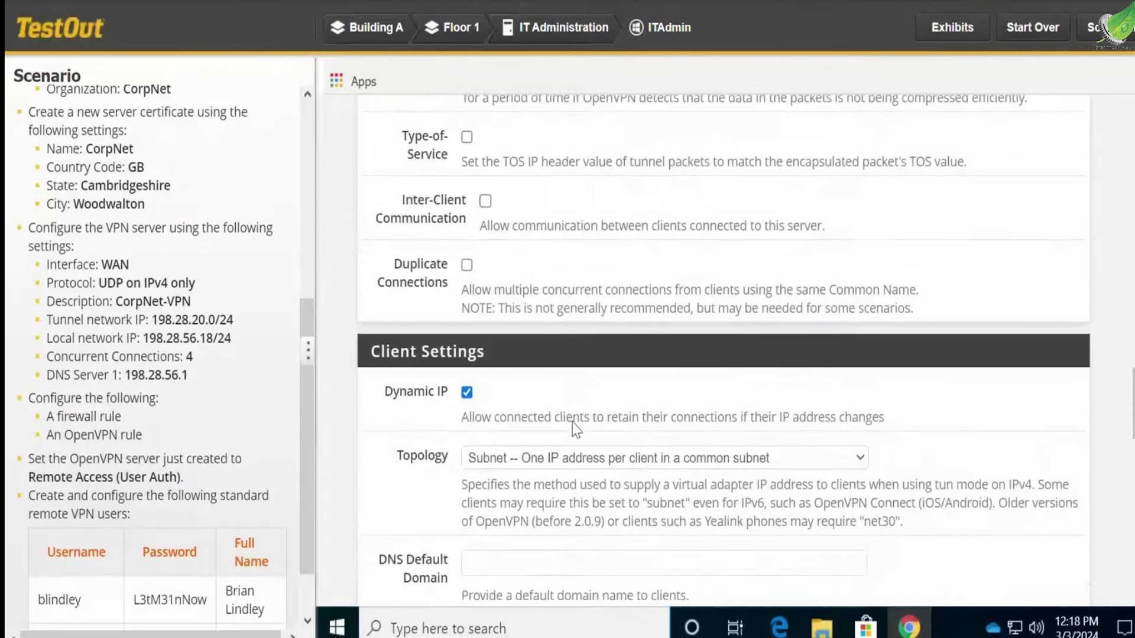
scroll(576, 427, down, 5)
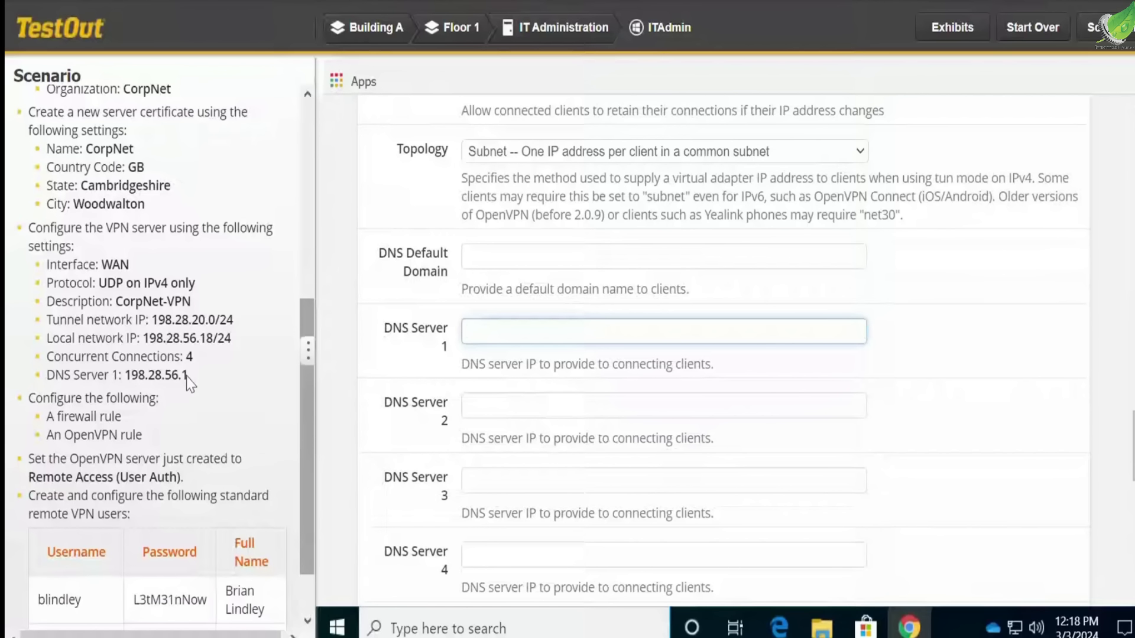
drag(187, 376, 130, 382)
key(ctrl+c)
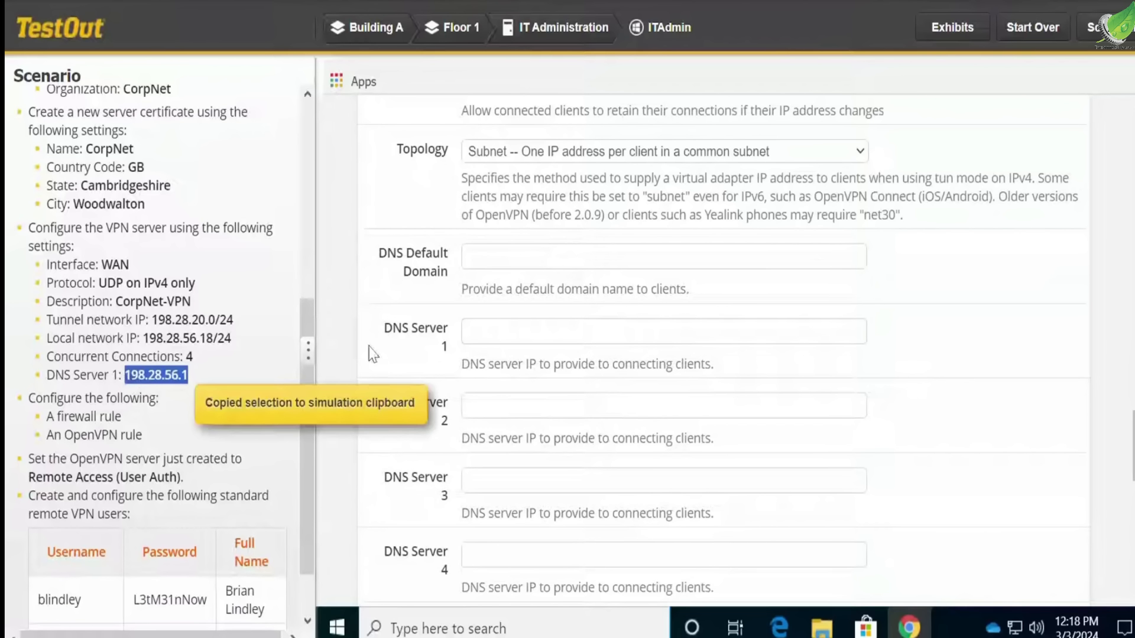
click(497, 332)
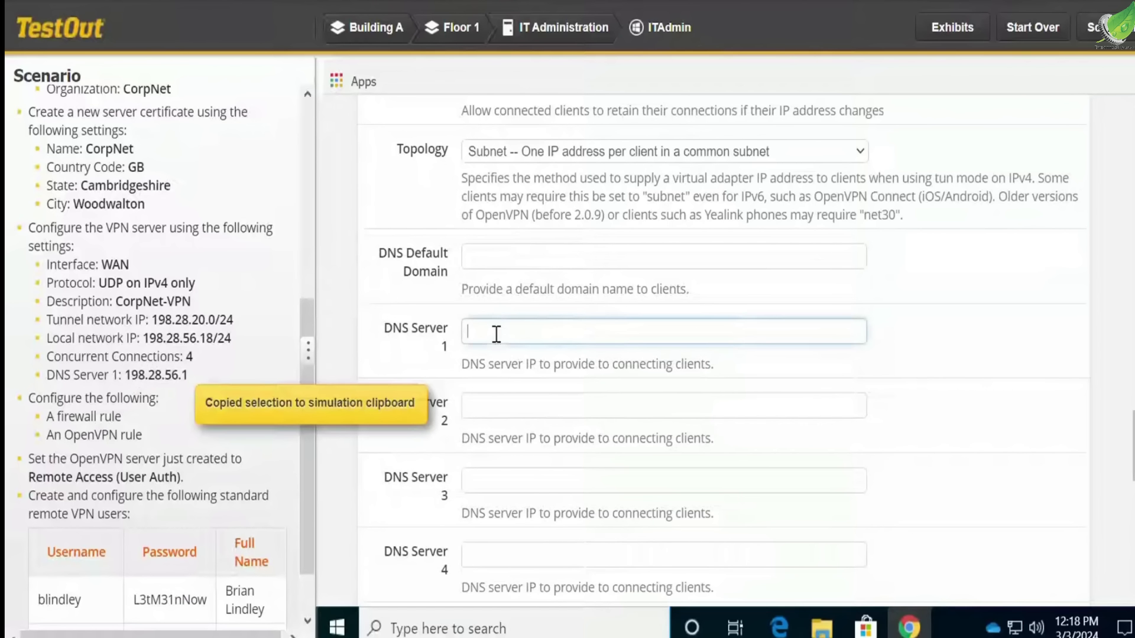
key(ctrl+v)
scroll(702, 405, down, 7)
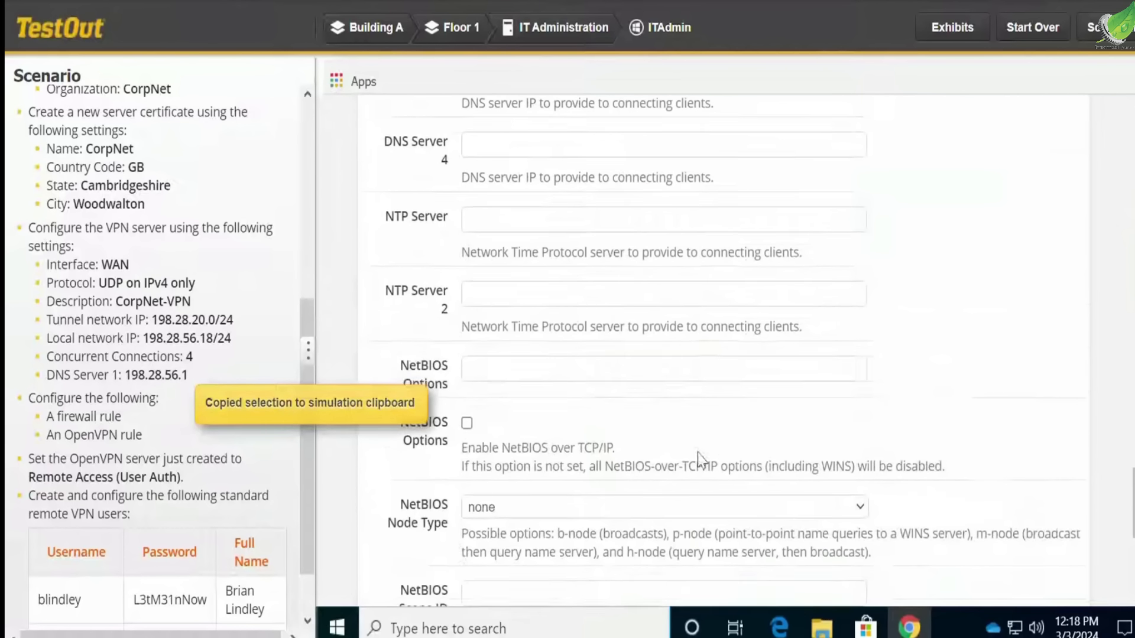
scroll(697, 460, down, 5)
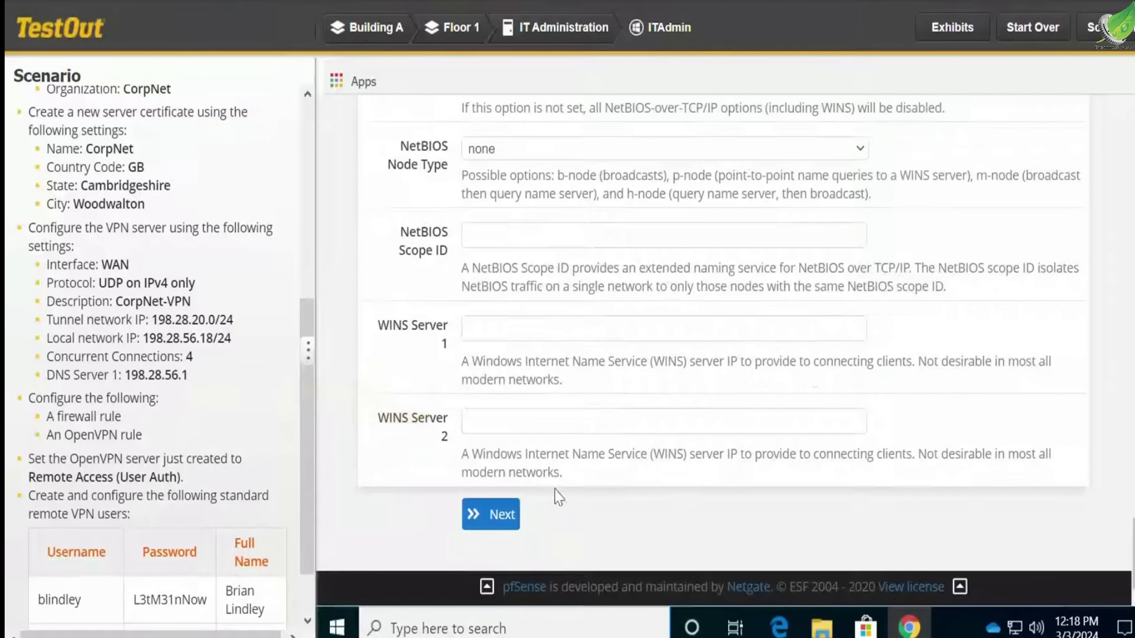
click(509, 515)
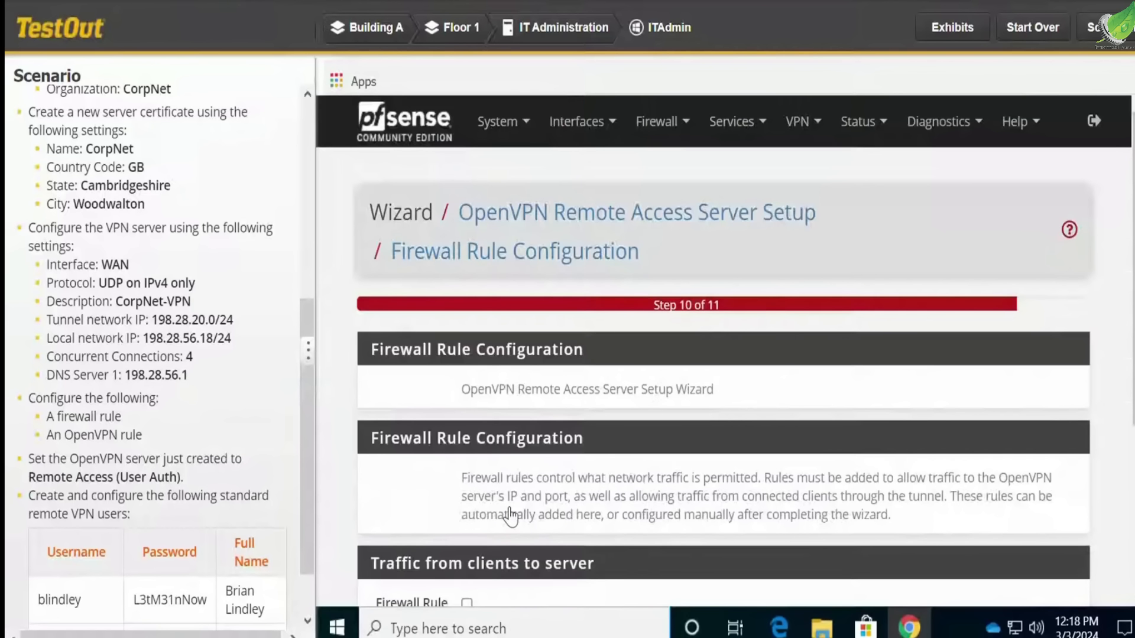
- Enable both the firewall rule and the OpenVPN rule, and finish the remote access server wizard
scroll(528, 505, down, 5)
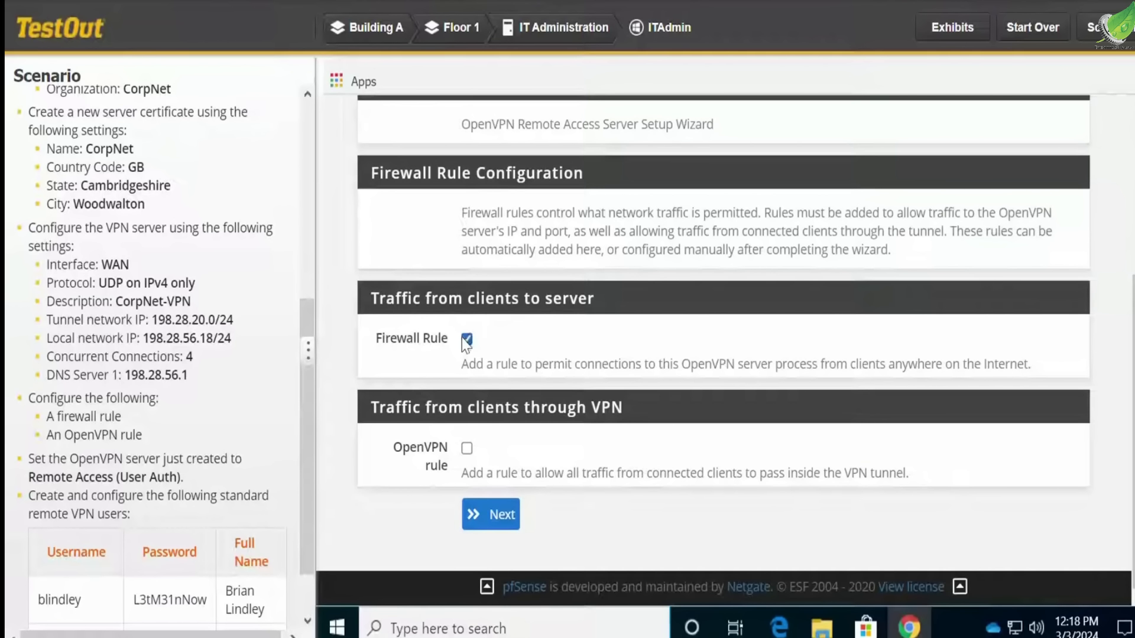
click(467, 448)
click(498, 517)
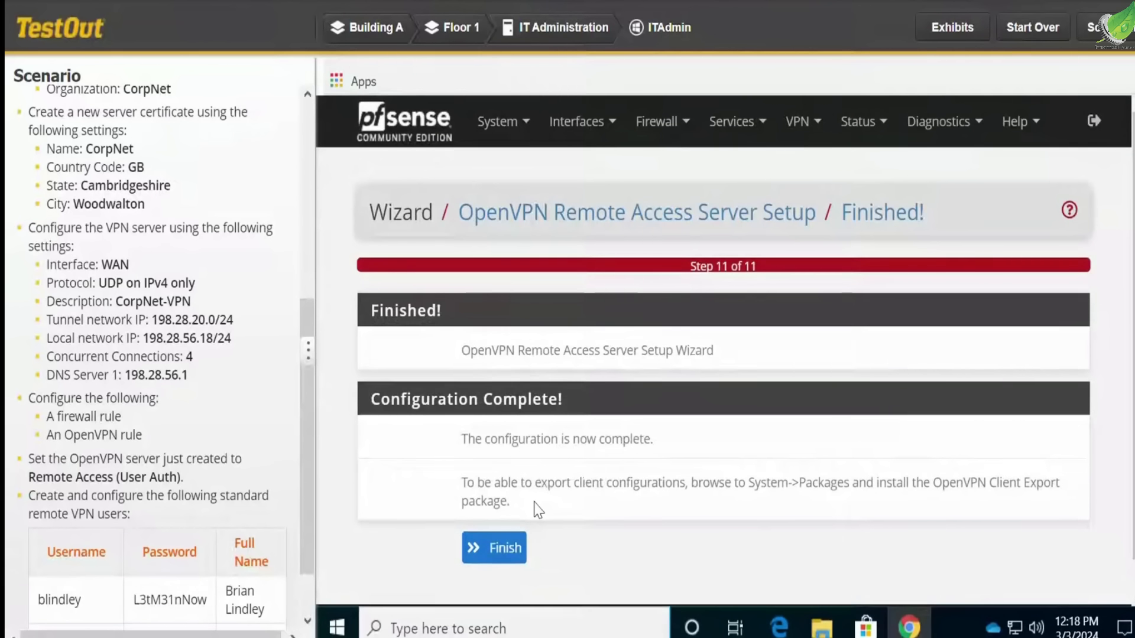
click(511, 539)
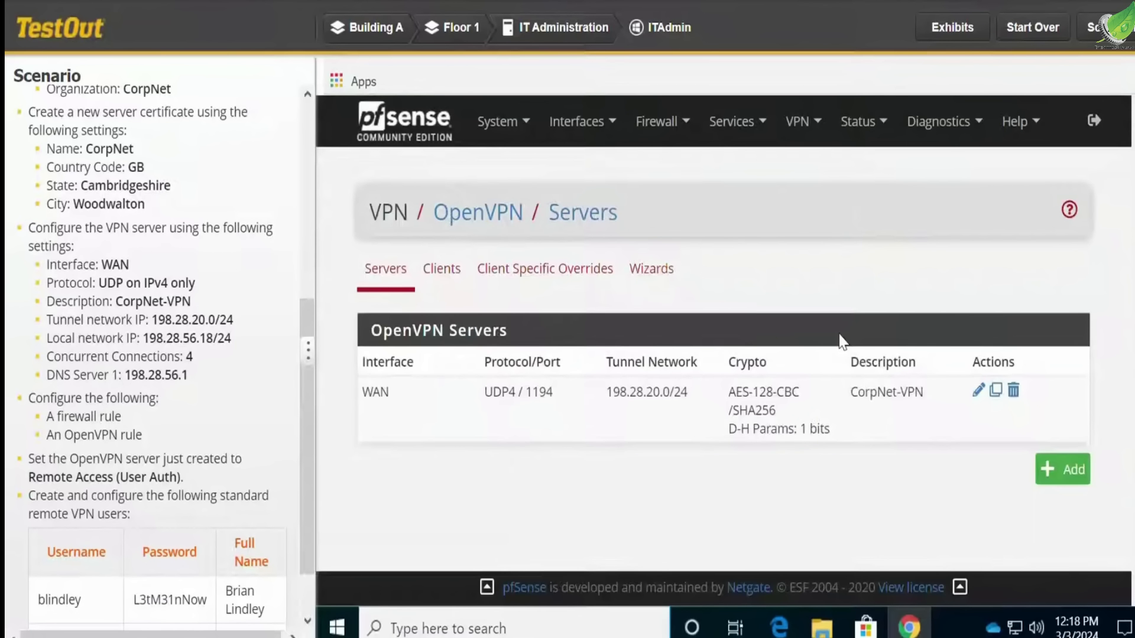
- Edit the CorpNet-VPN server, set its server mode to Remote Access (User Auth), and save the change
click(979, 392)
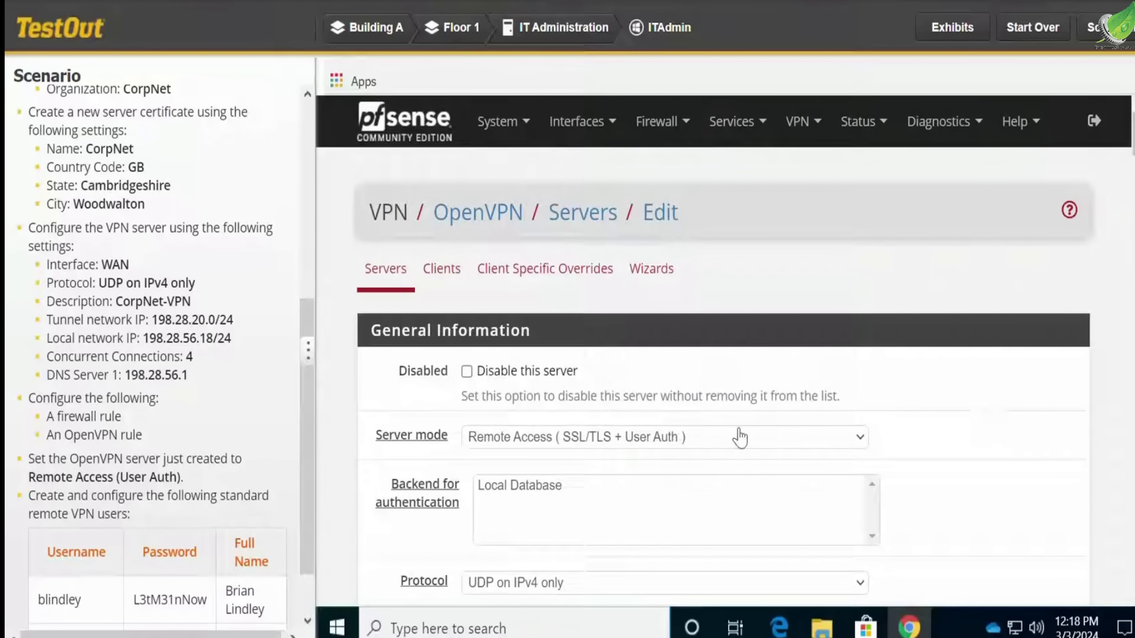
click(720, 438)
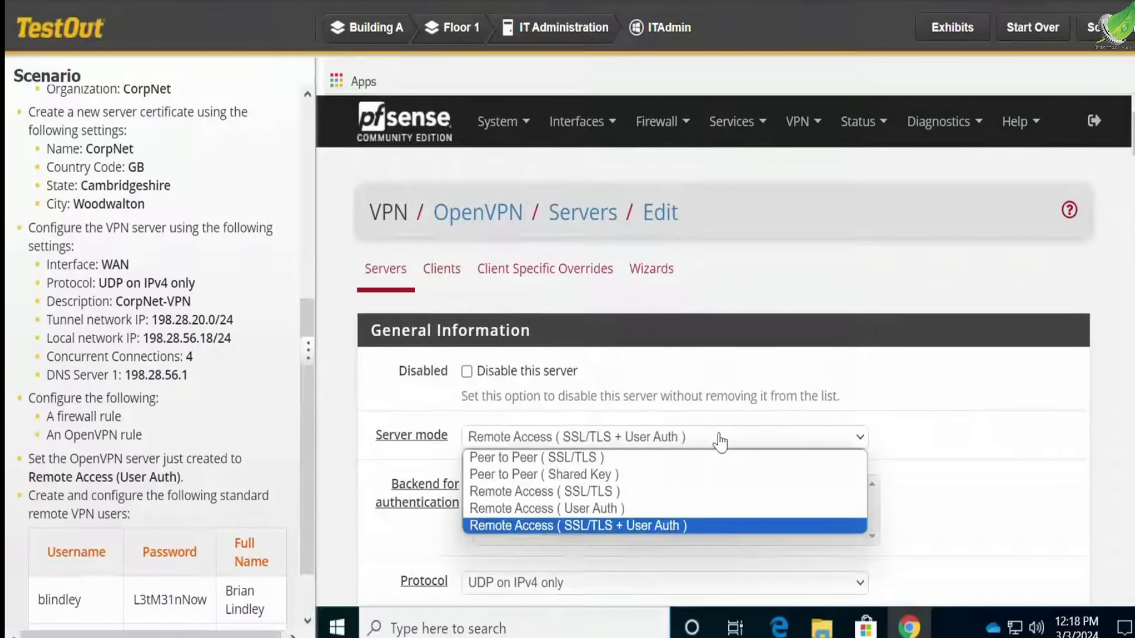
click(646, 512)
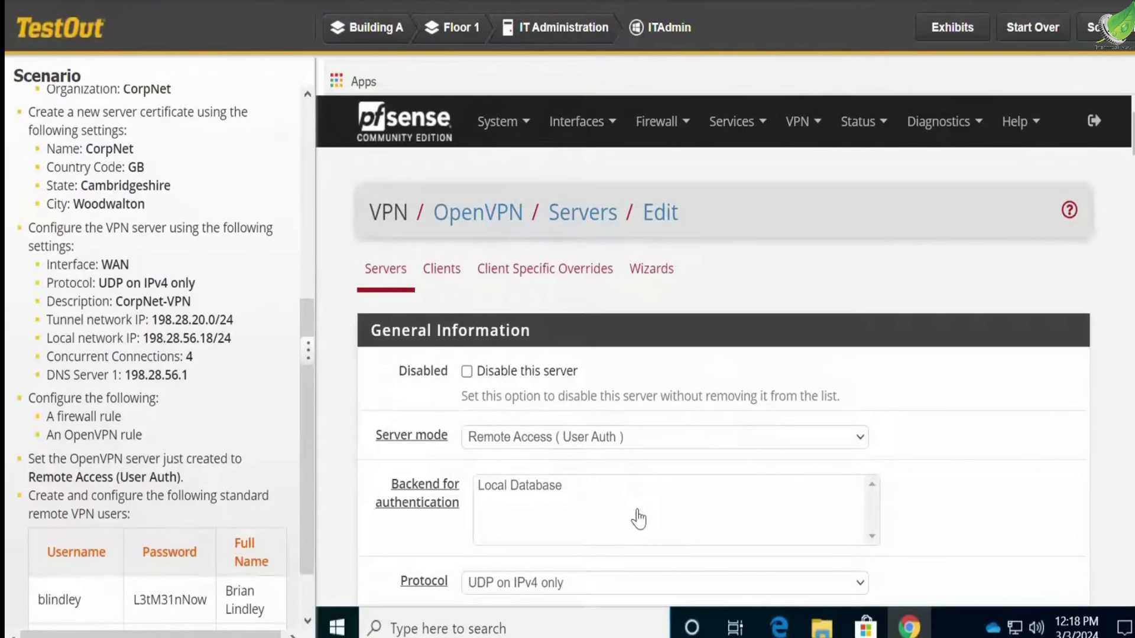
scroll(636, 514, down, 15)
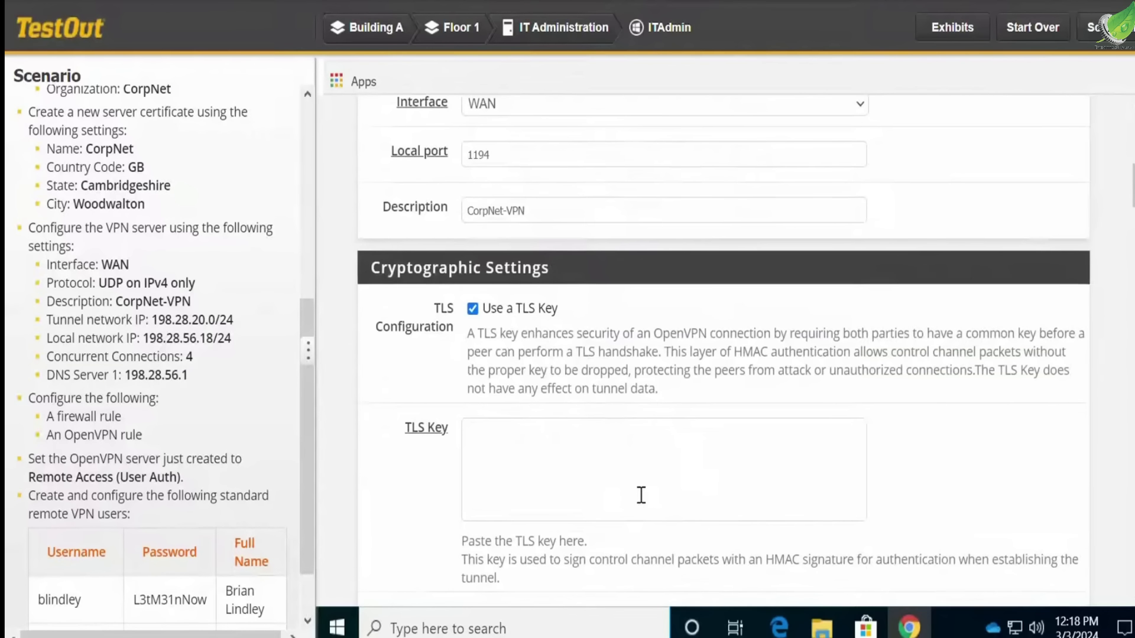
scroll(637, 500, down, 15)
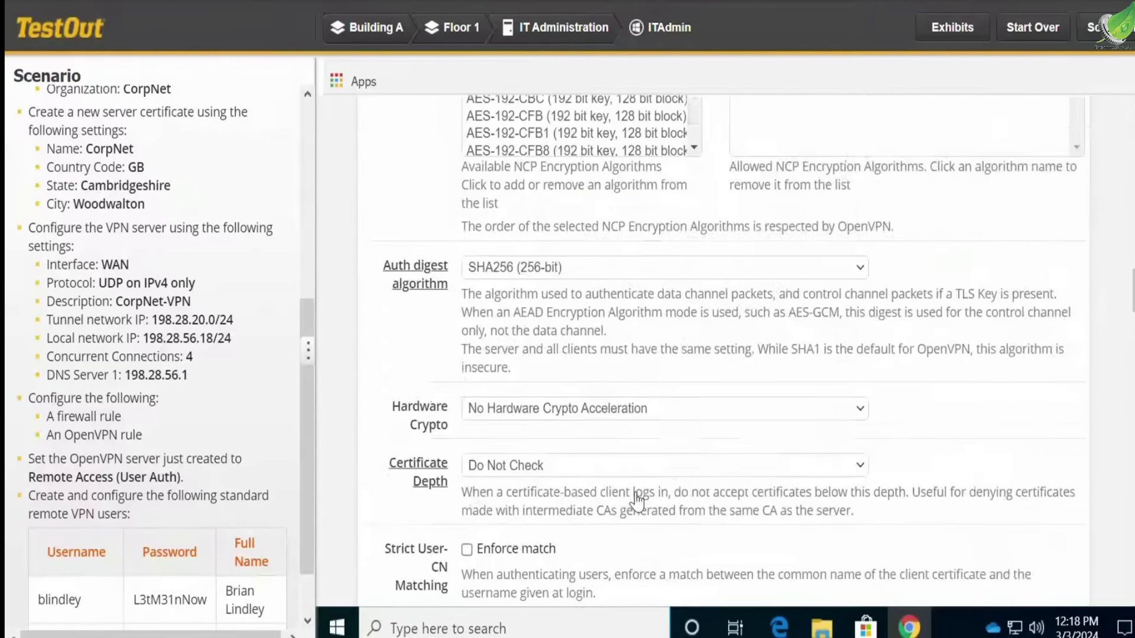
scroll(634, 508, down, 15)
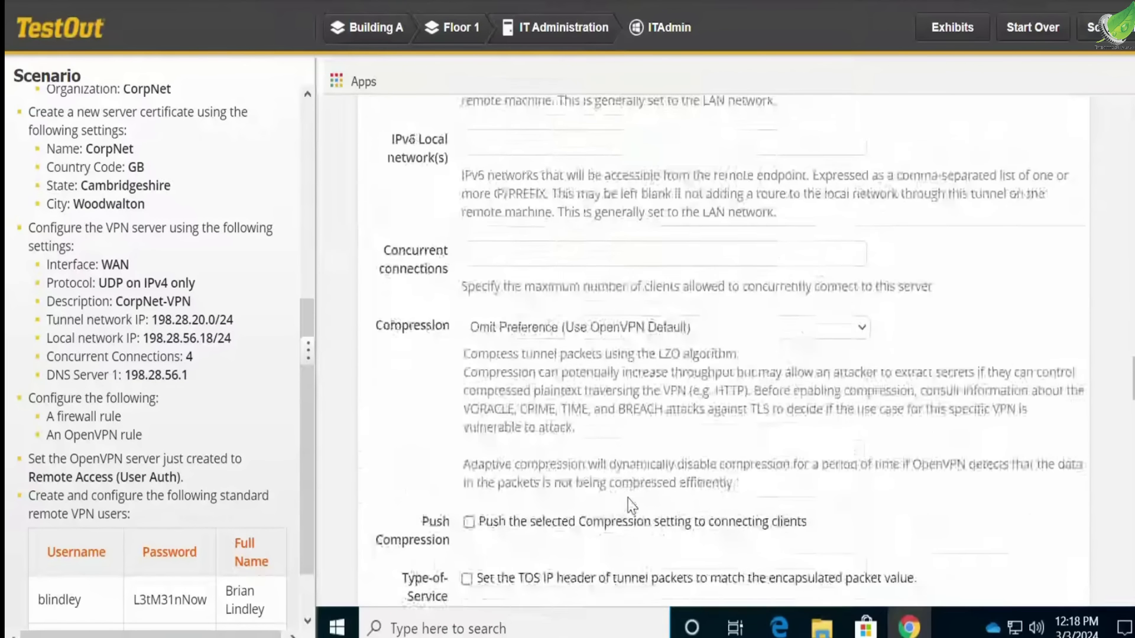
scroll(615, 505, down, 5)
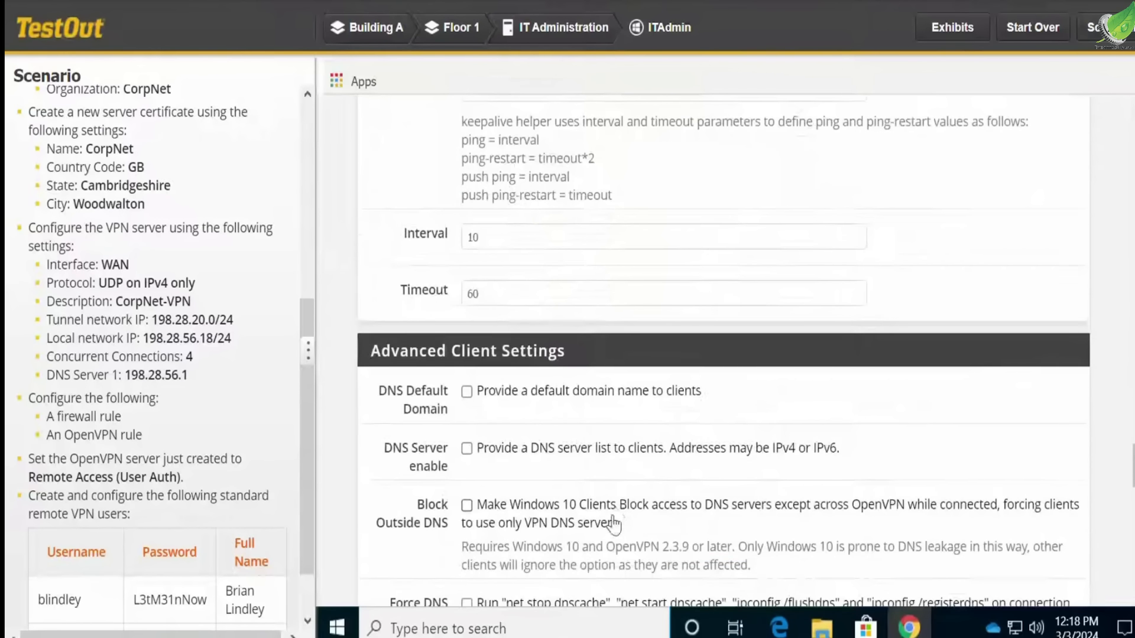
scroll(611, 520, down, 5)
scroll(608, 522, down, 8)
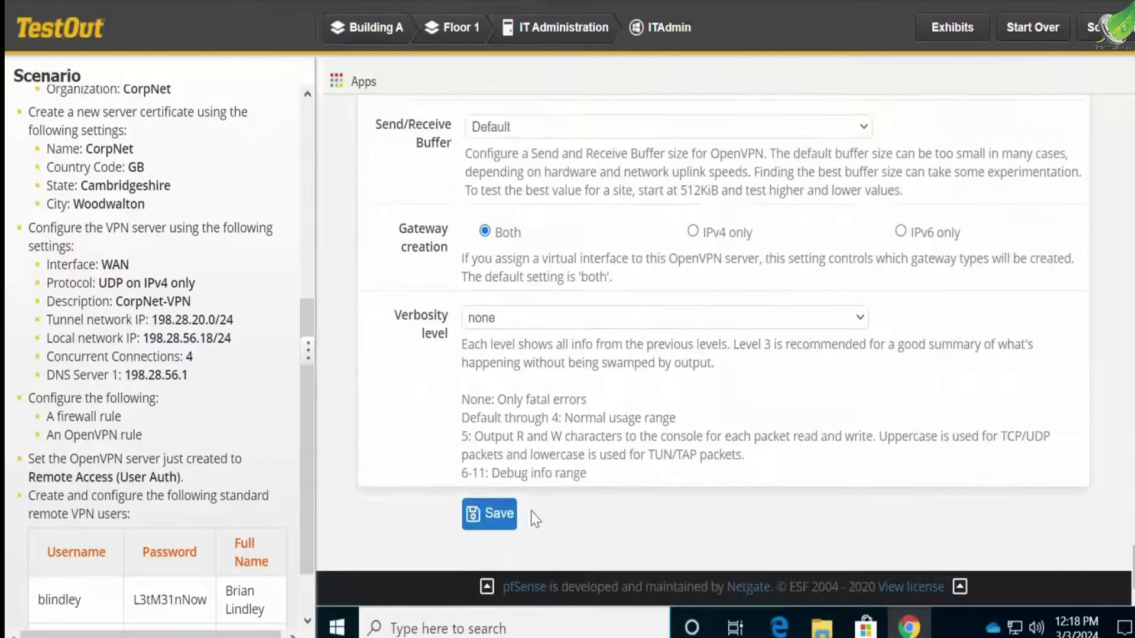
click(512, 514)
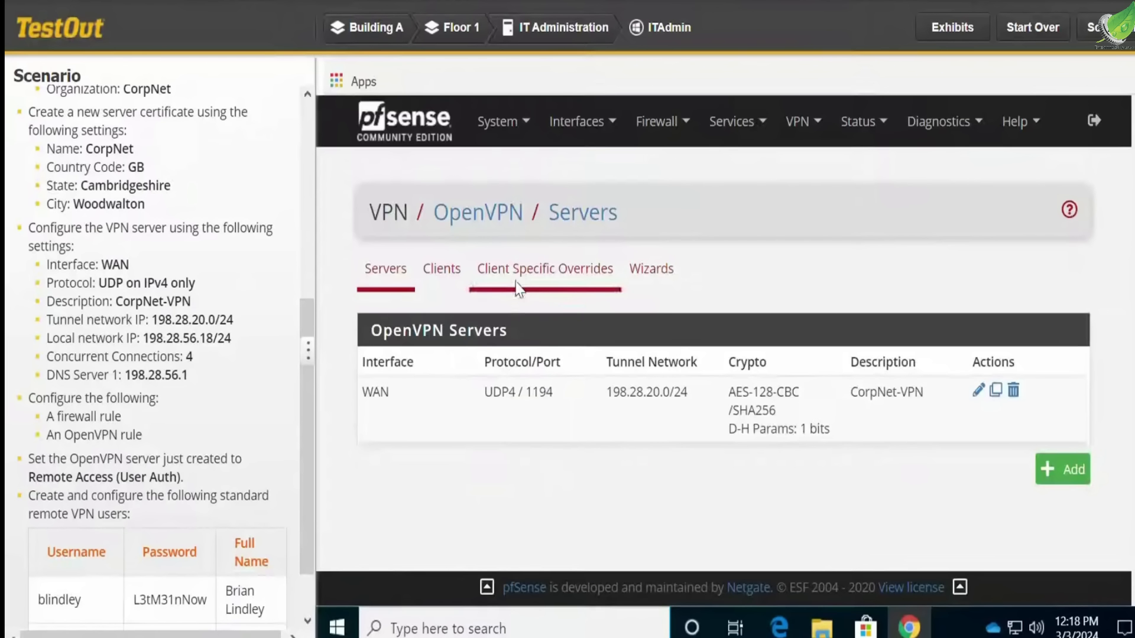
- Start a new account in the User Manager and fill in its username, copied from the first user listed in the scenario
click(529, 124)
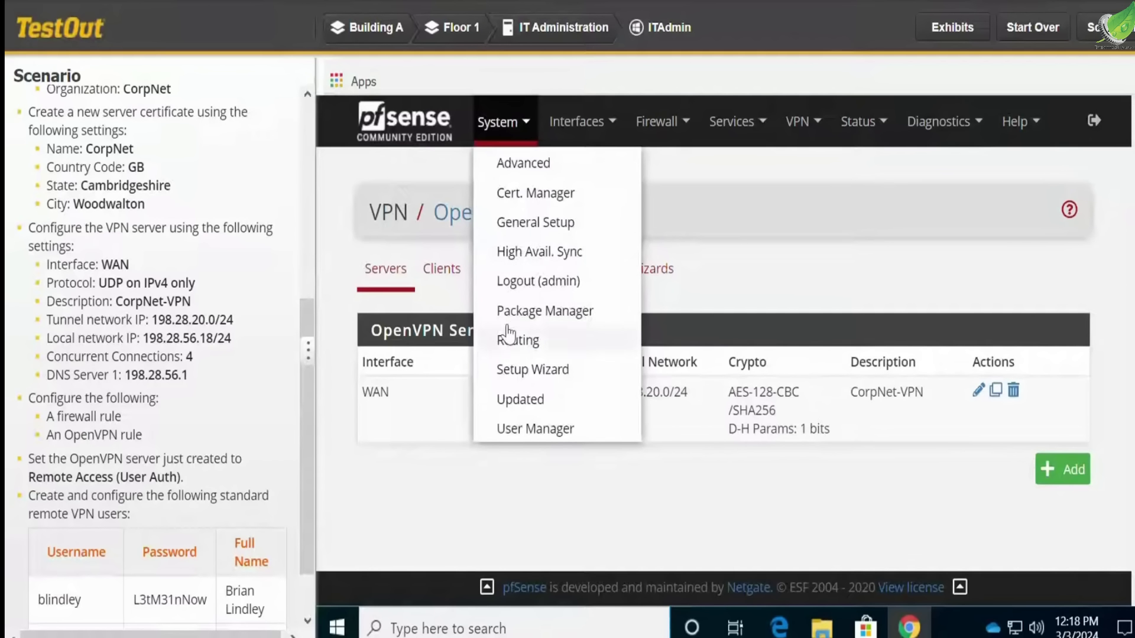
click(511, 429)
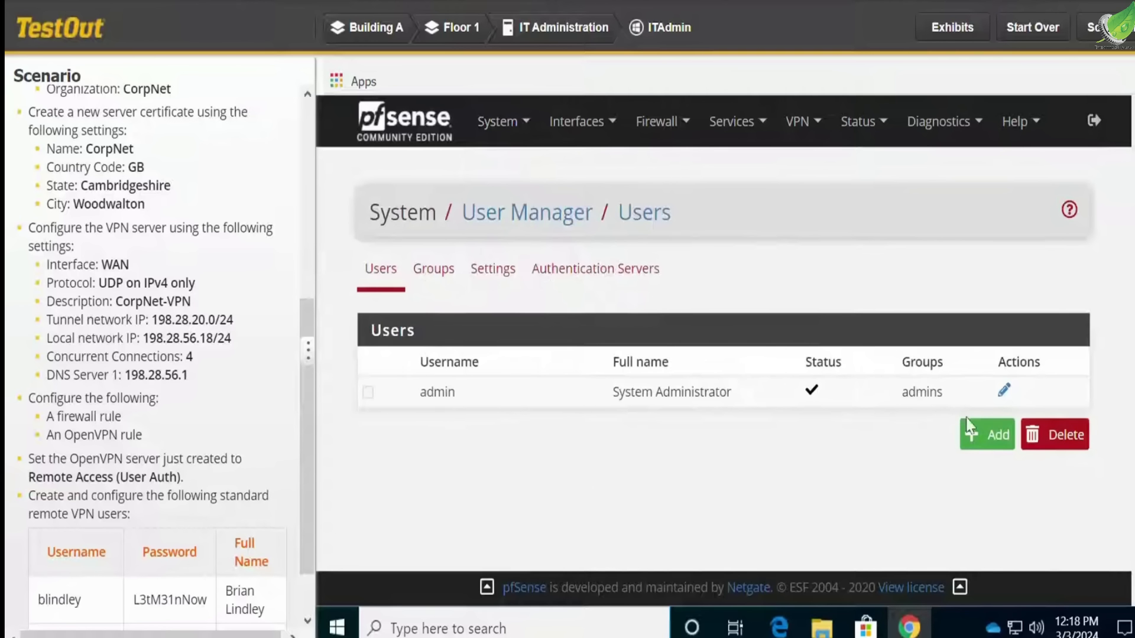
click(972, 436)
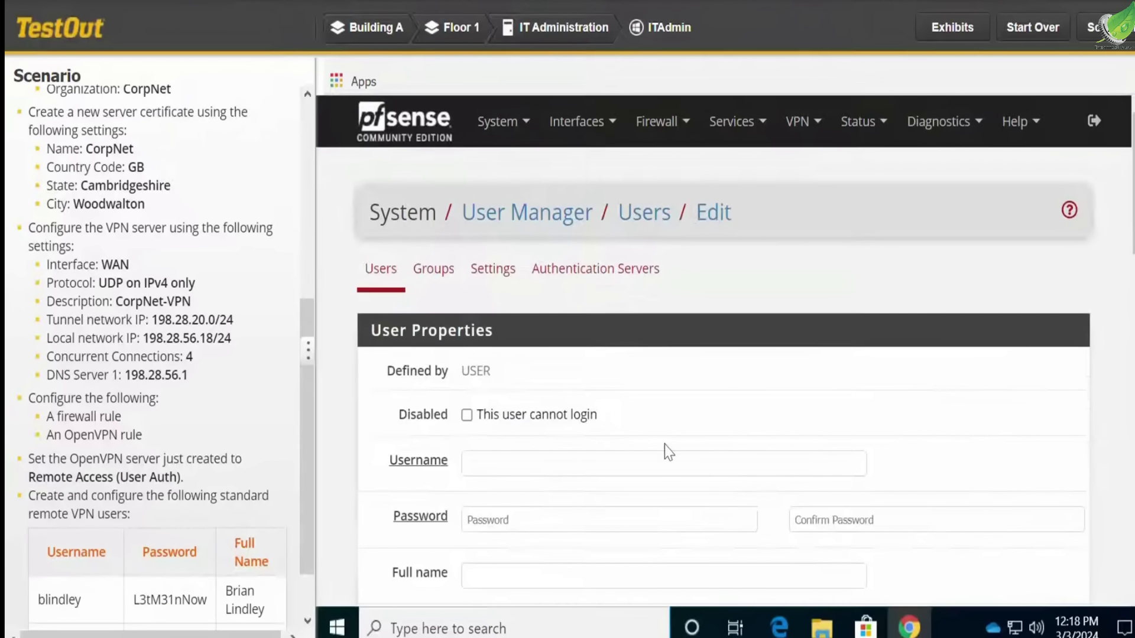
scroll(664, 449, down, 2)
click(491, 358)
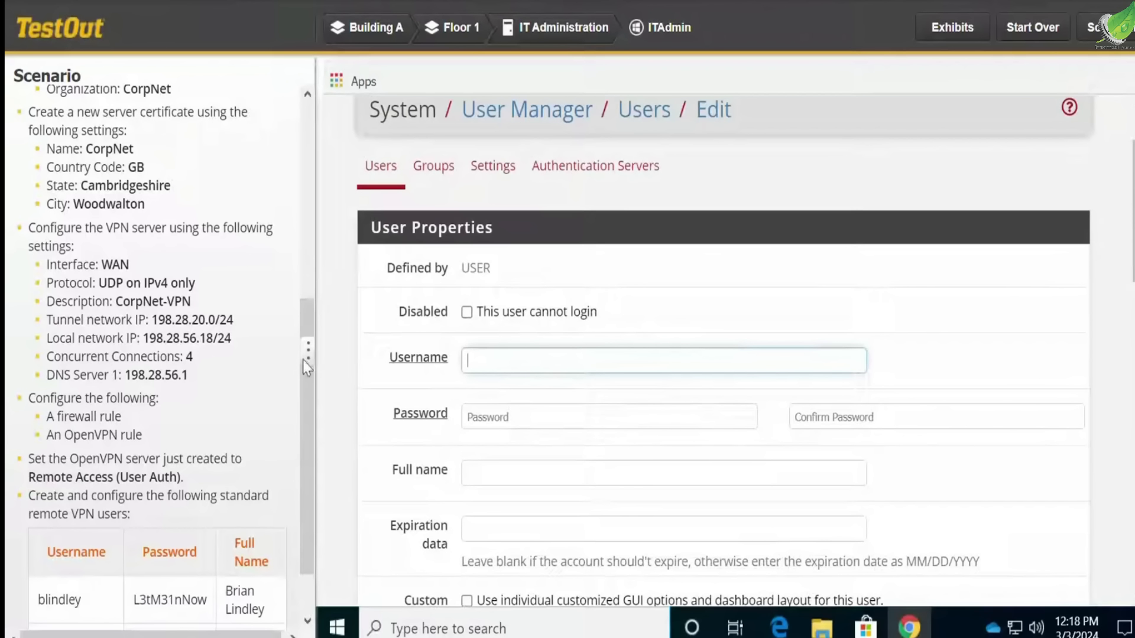
scroll(306, 369, down, 1)
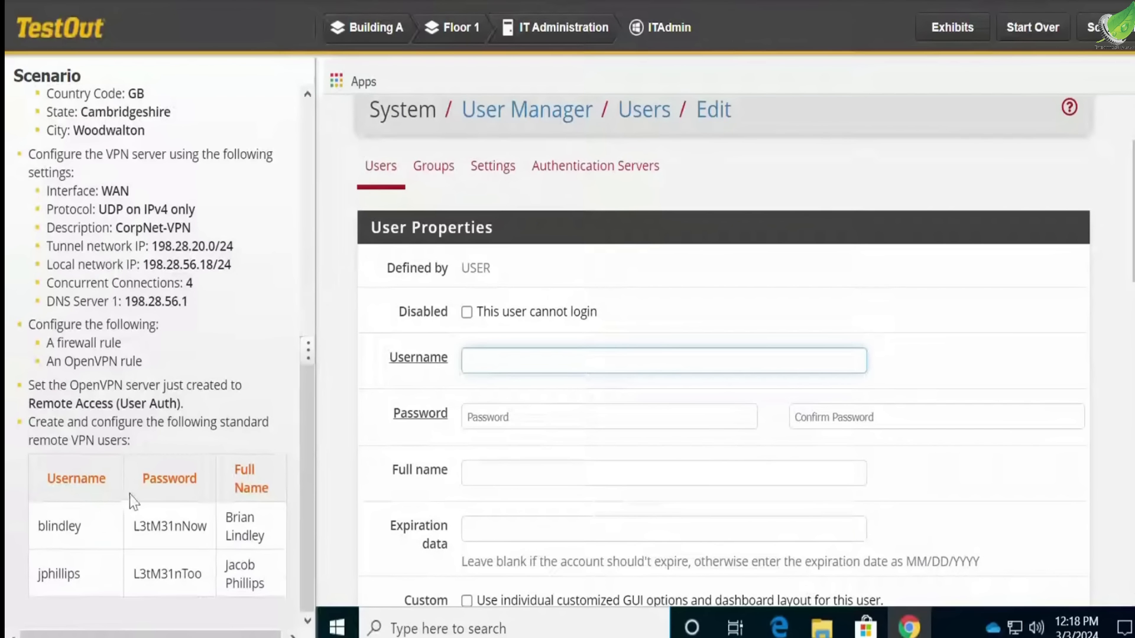
click(84, 532)
drag(43, 528, 35, 530)
key(ctrl+c)
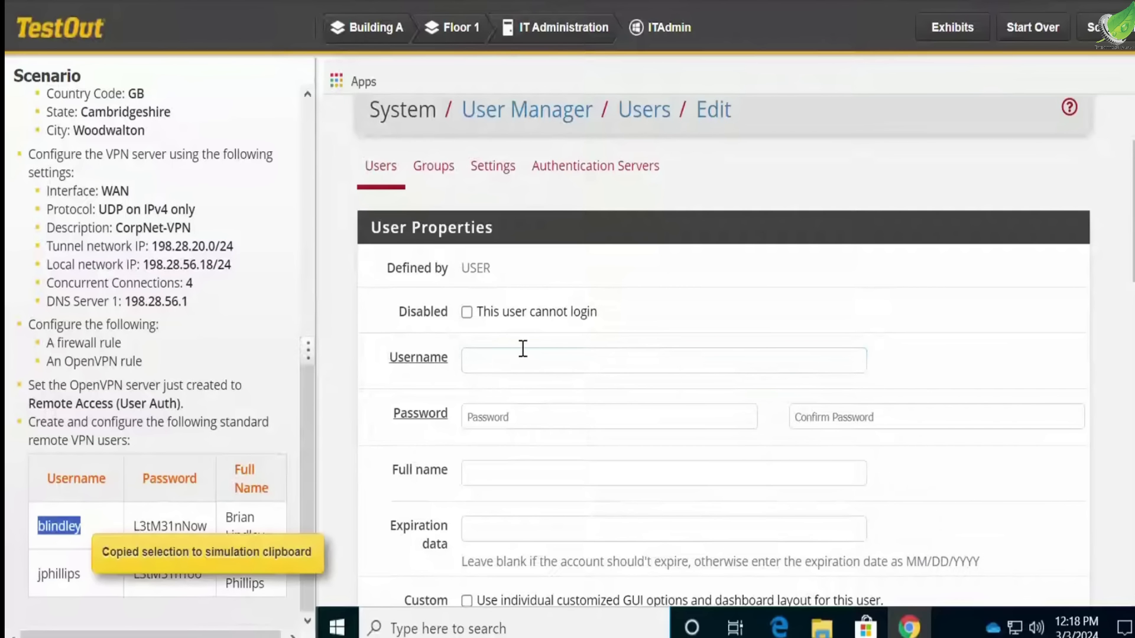
click(556, 356)
key(ctrl+v)
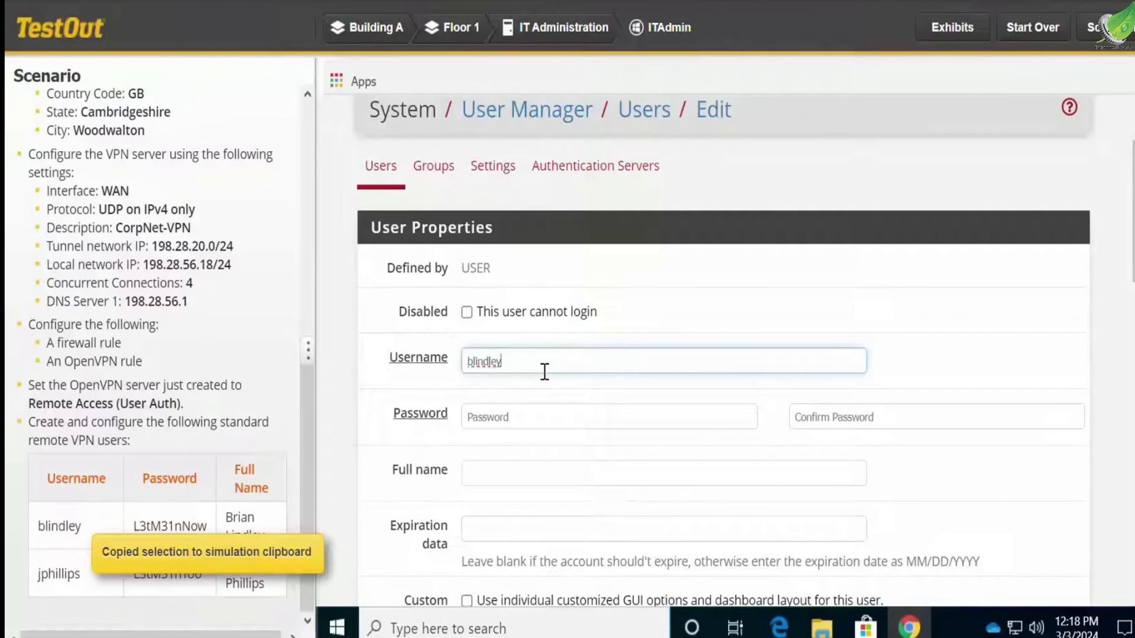
- Complete the first user's account with the password, its confirmation and the full name from the scenario, and save it
click(519, 413)
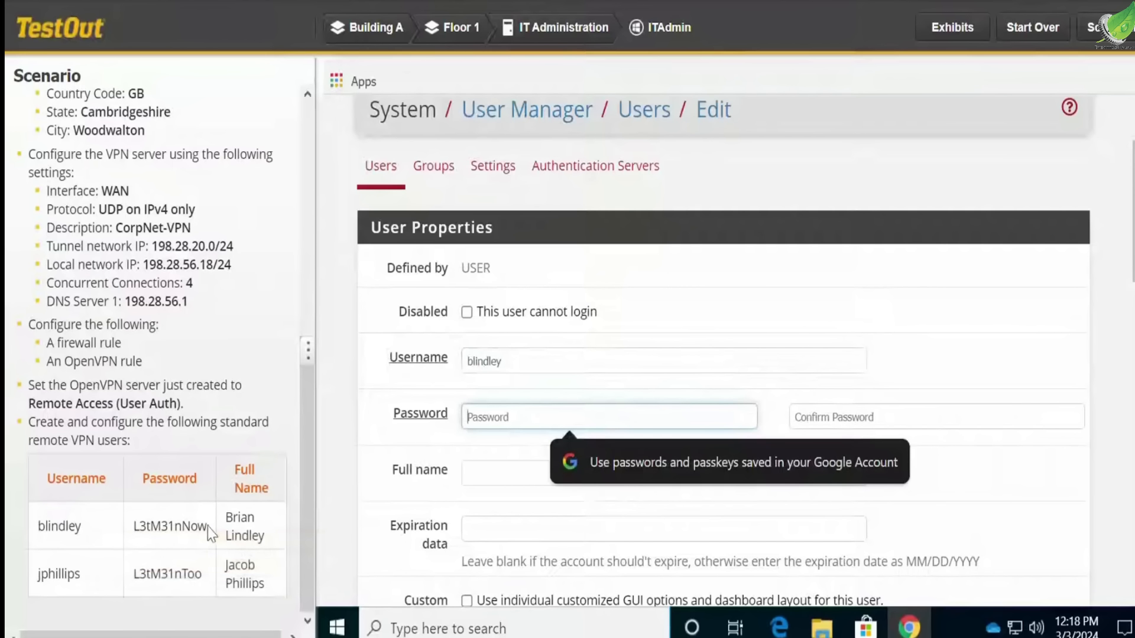
drag(207, 526, 140, 532)
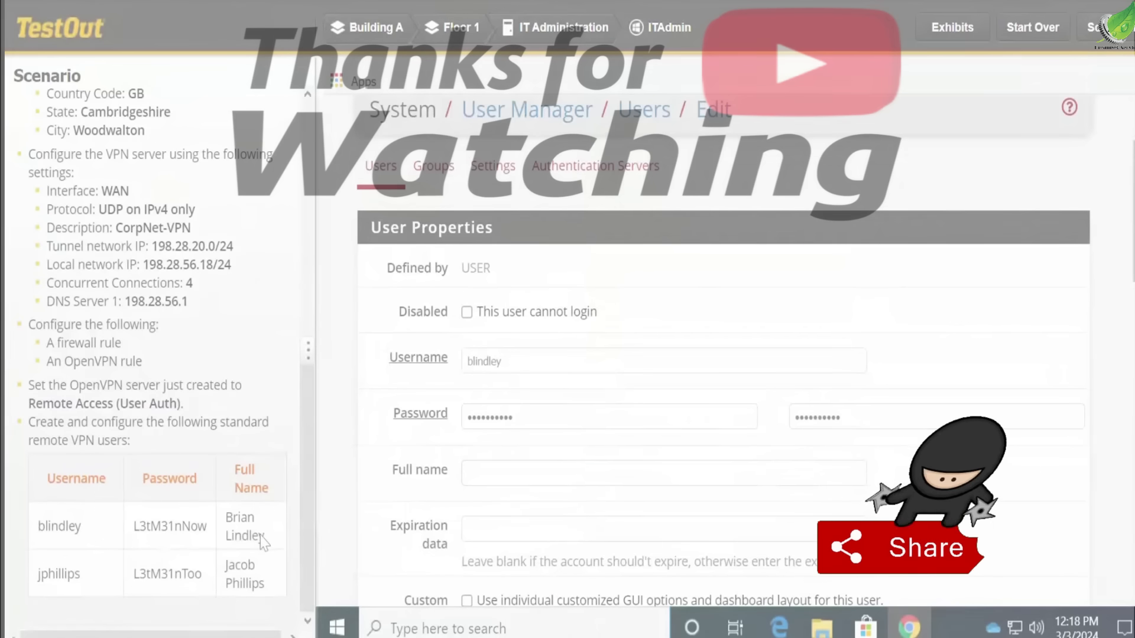
drag(261, 536, 227, 517)
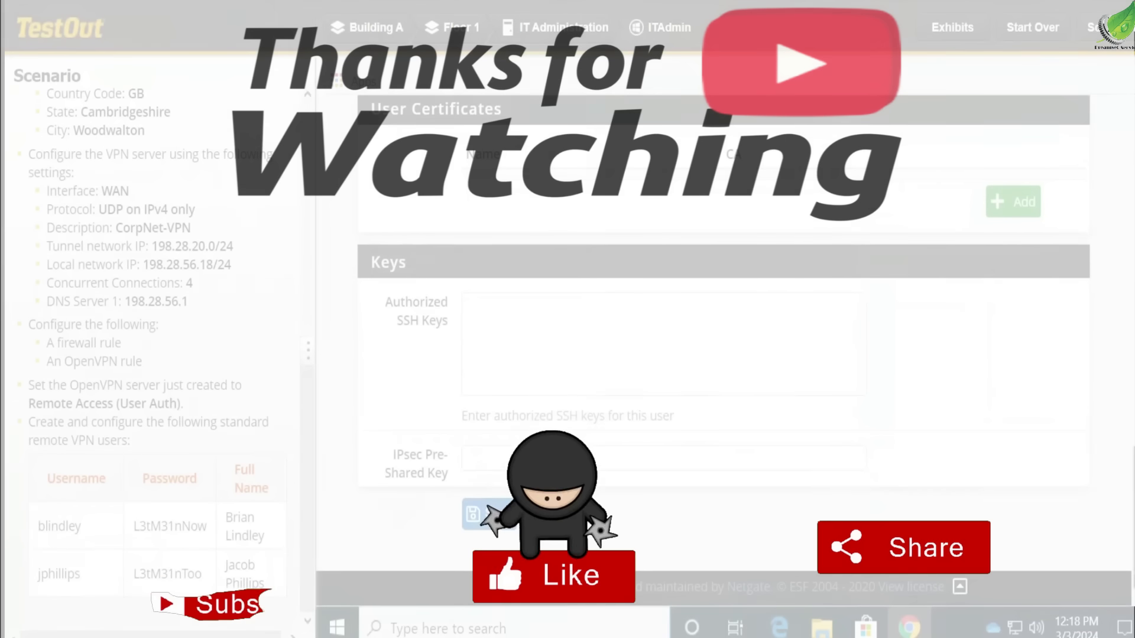
click(489, 515)
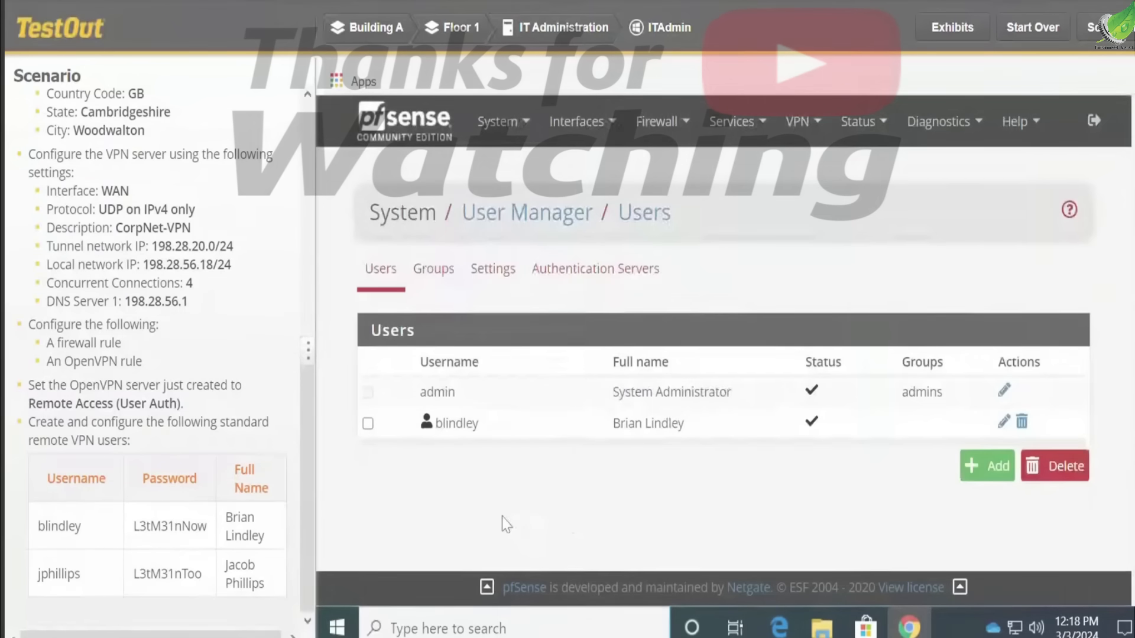
- Add another user account and fill in its username, copied from the second user listed in the scenario
click(971, 467)
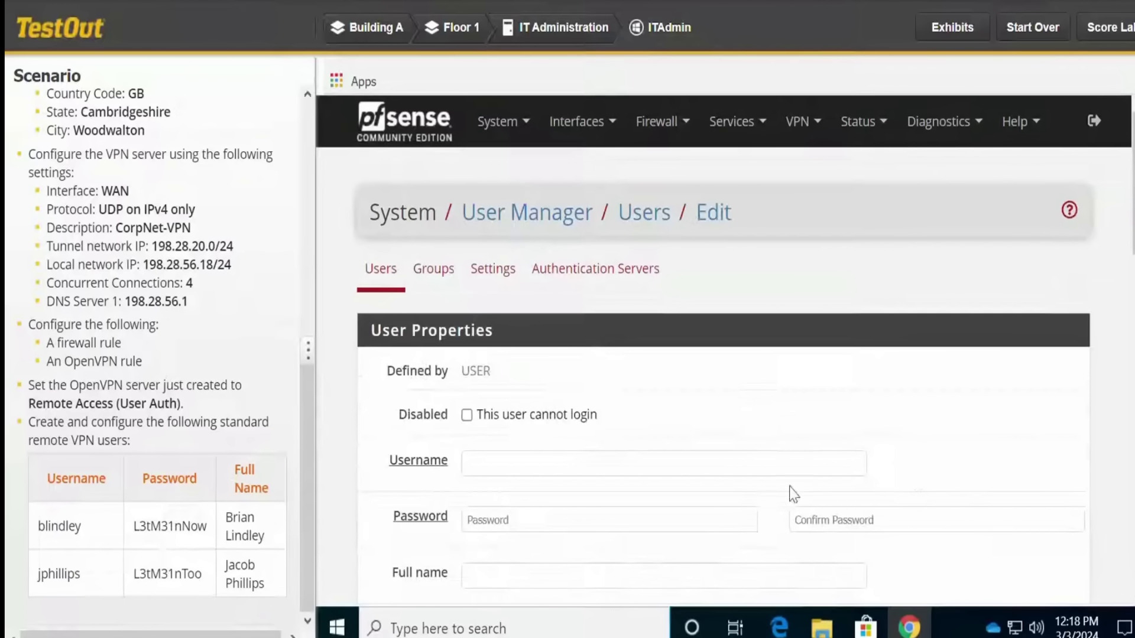
scroll(516, 412, down, 5)
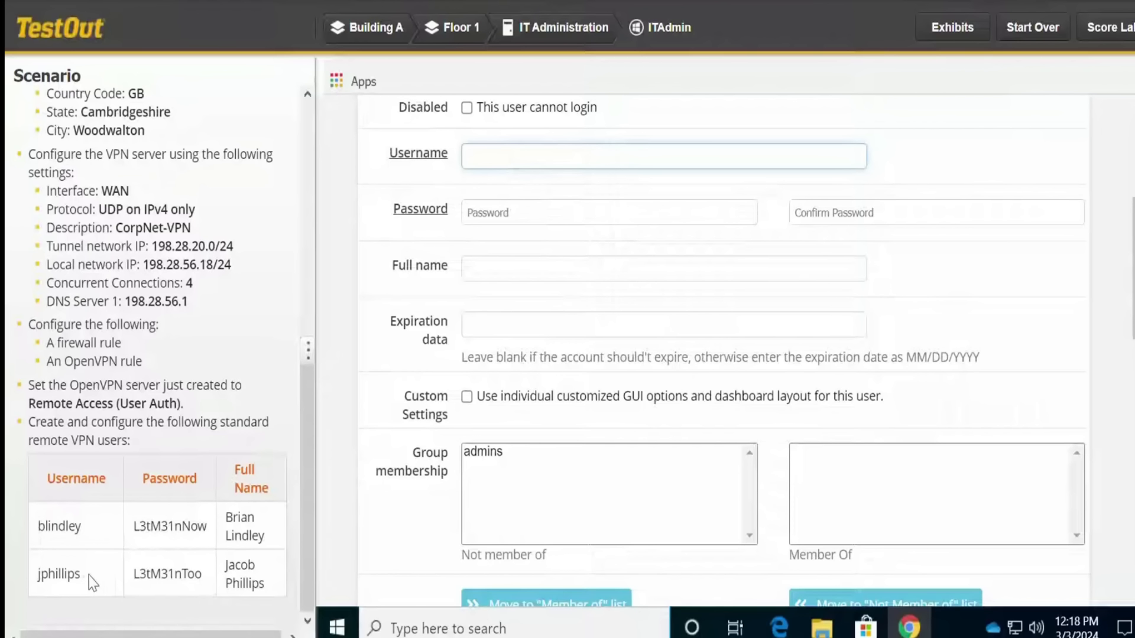
drag(83, 582, 37, 582)
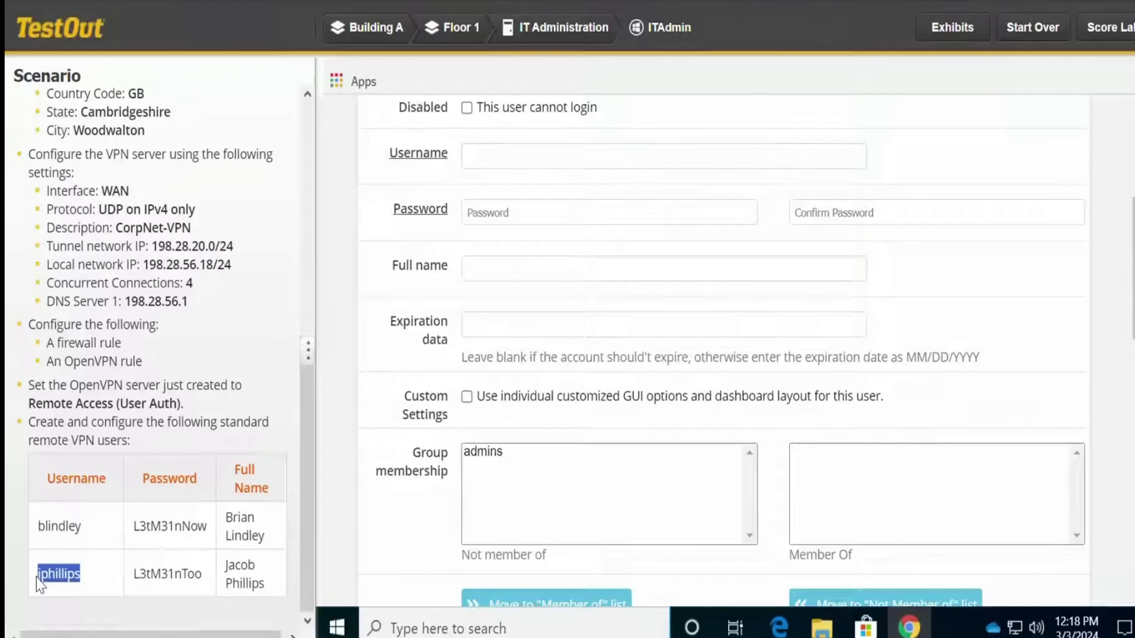
key(ctrl+c)
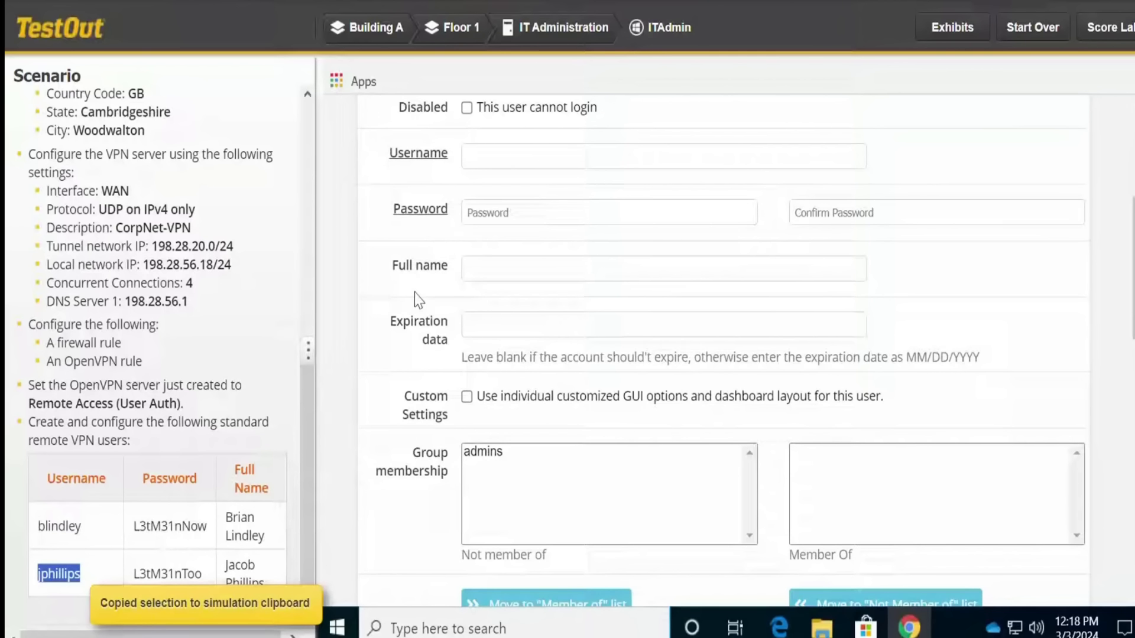
click(500, 159)
key(ctrl+v)
- Enter the second user's account password, copied from the scenario, in both the password and confirmation fields
click(487, 222)
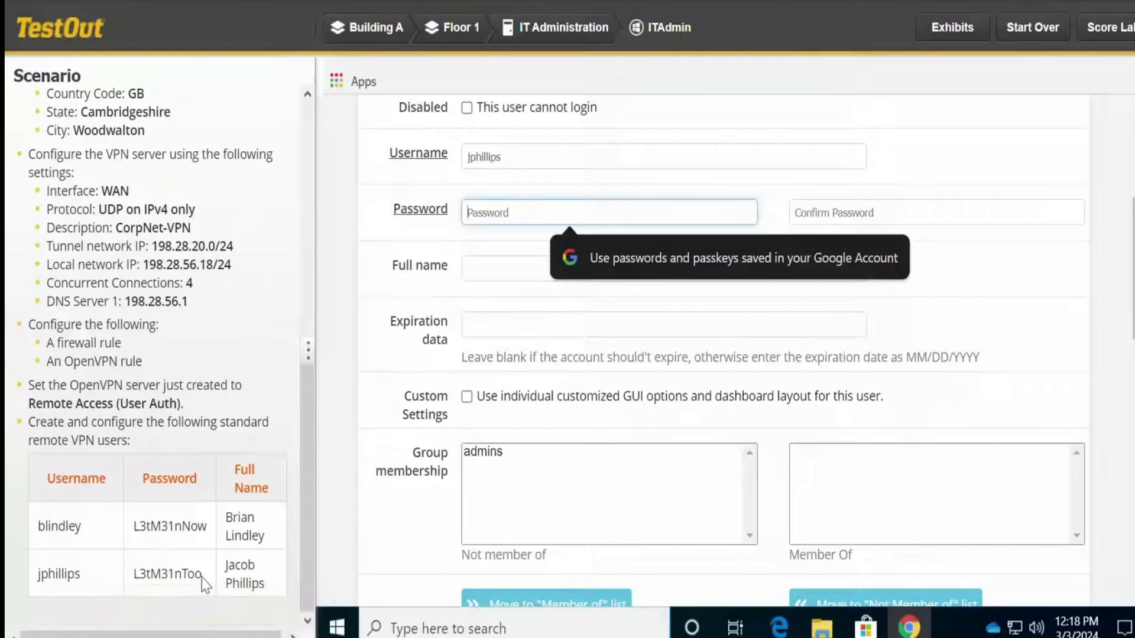
drag(202, 578, 136, 578)
key(ctrl+c)
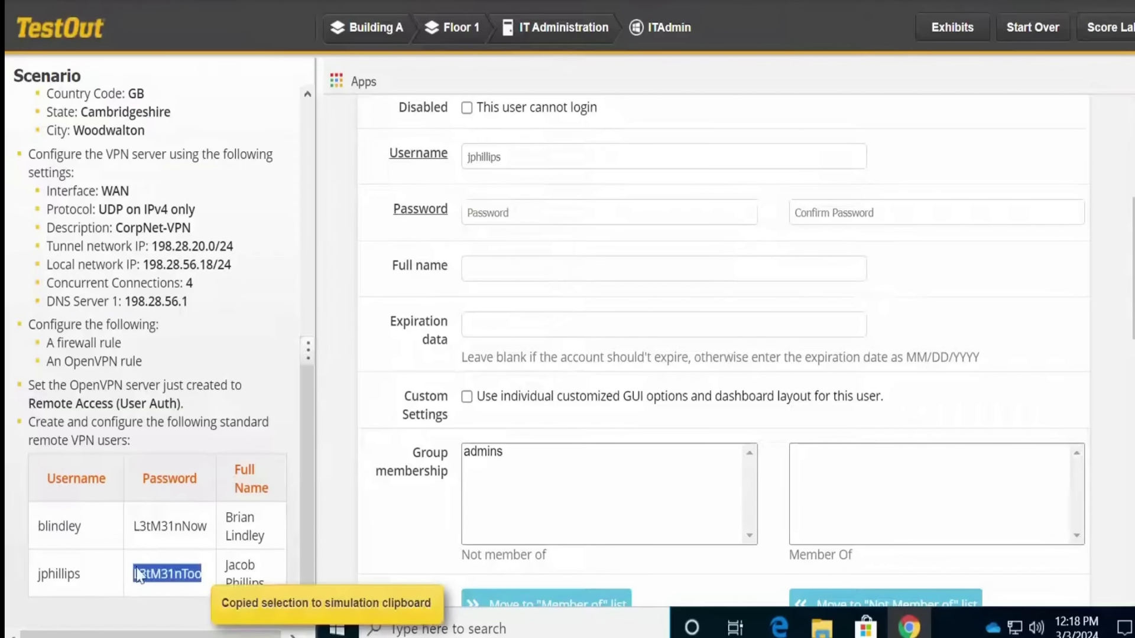
click(515, 218)
key(ctrl+v)
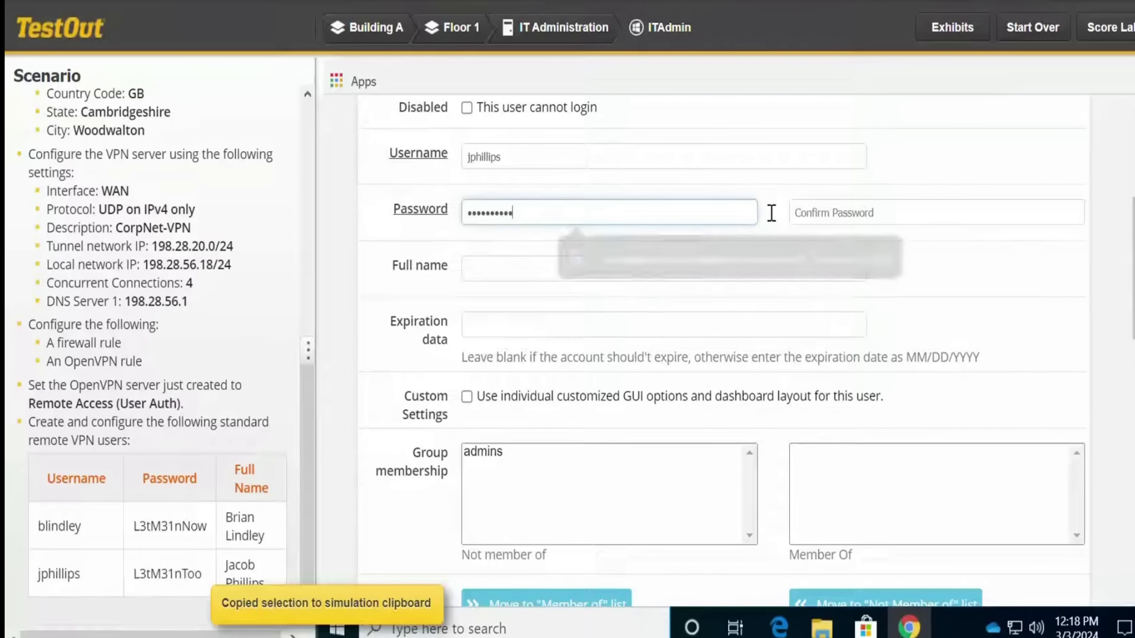
click(837, 219)
key(ctrl+v)
- Save the second user's account with the full name copied from the scenario, and submit the lab for scoring
click(598, 268)
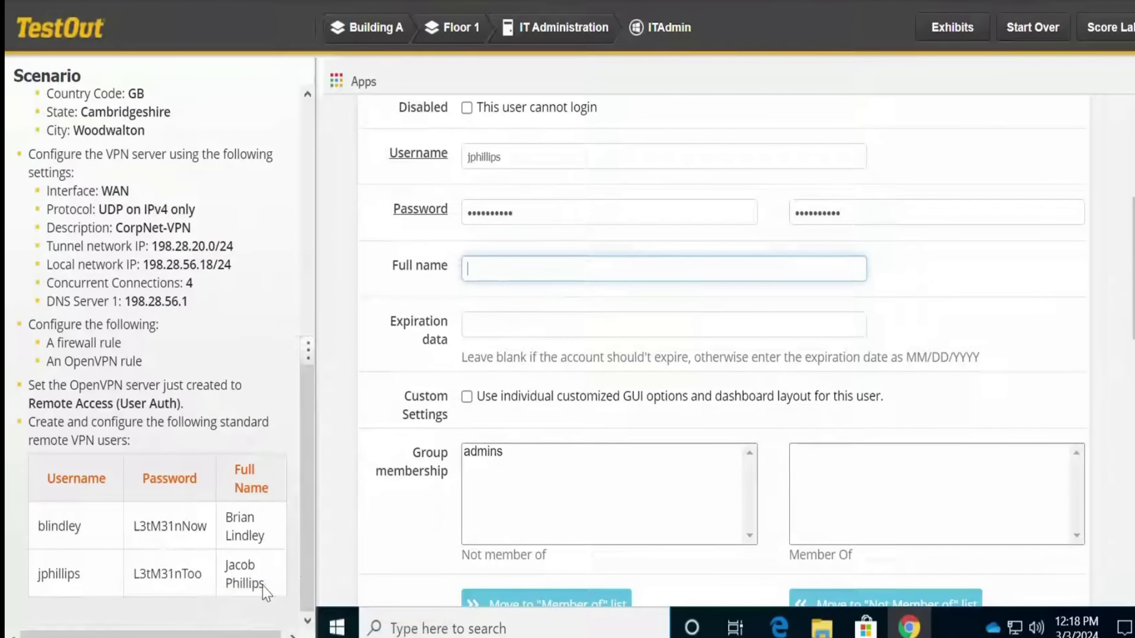
drag(265, 586, 230, 576)
key(ctrl+c)
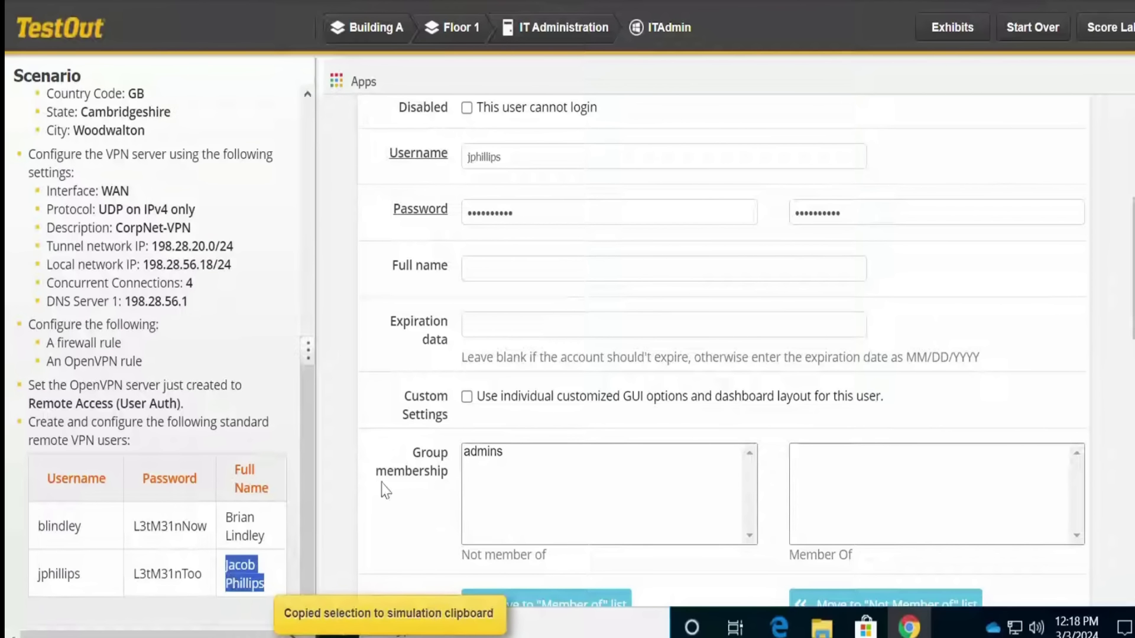
click(524, 256)
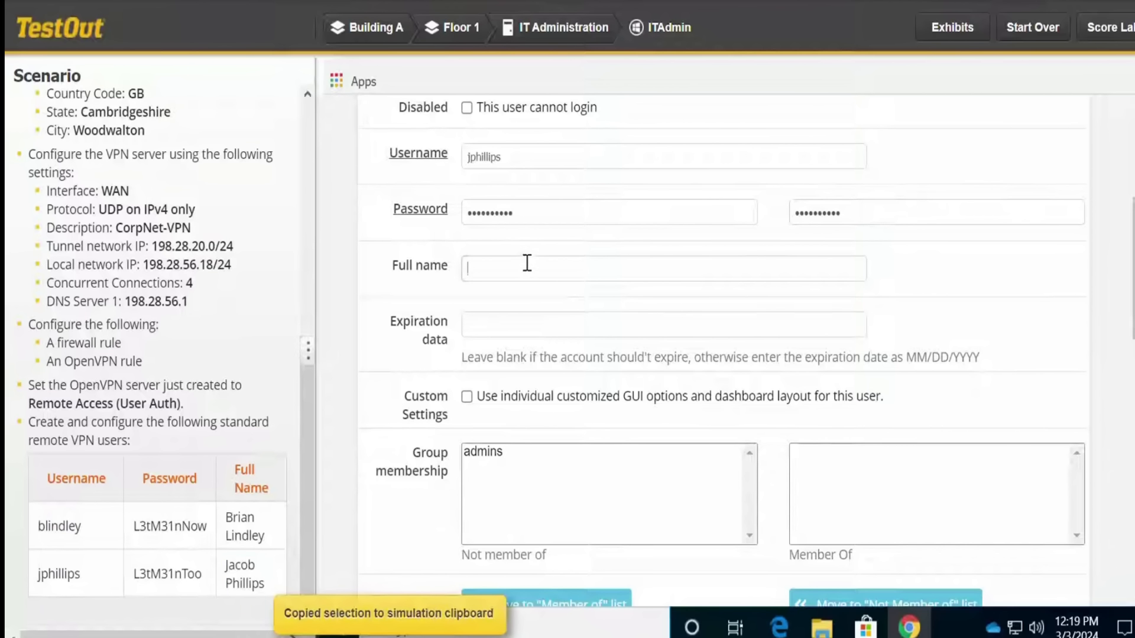
key(ctrl+v)
scroll(576, 406, down, 10)
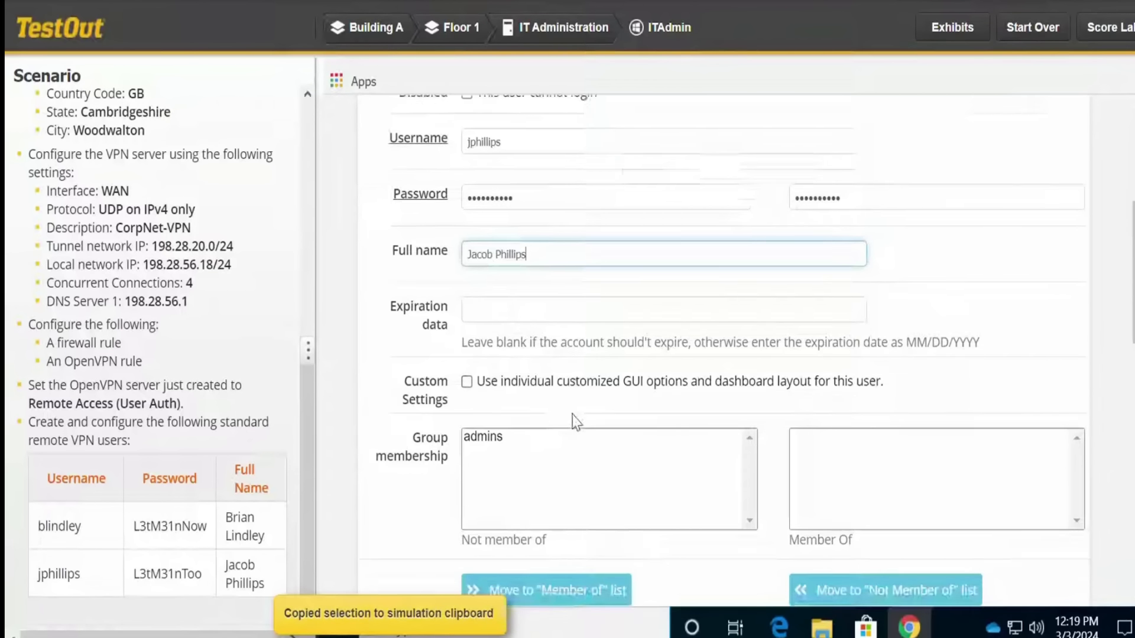
scroll(573, 426, down, 5)
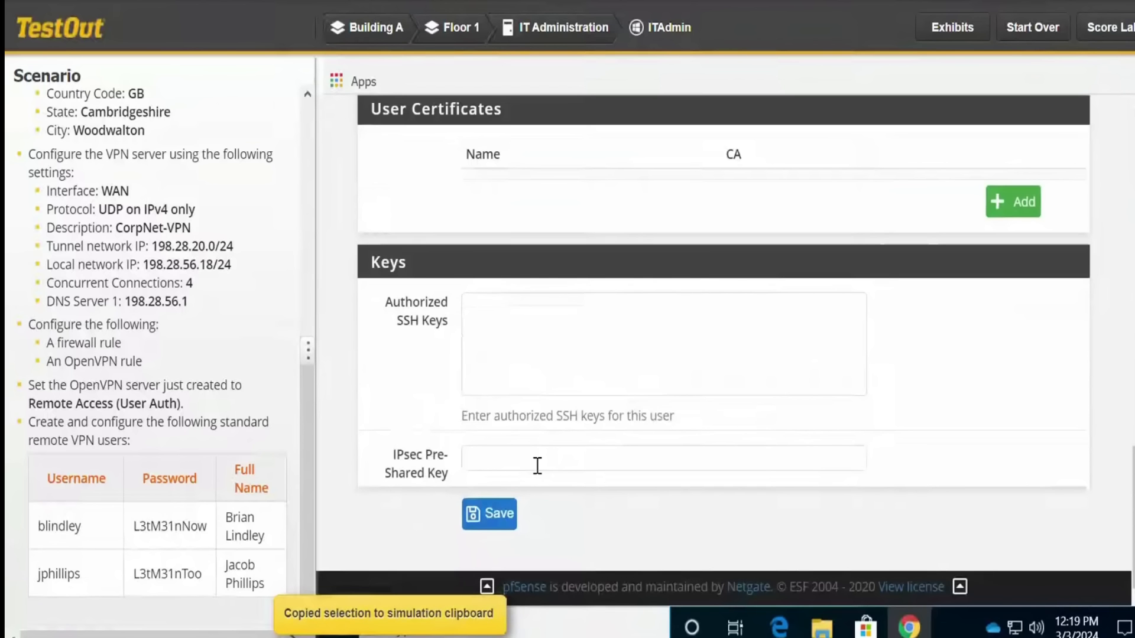
click(497, 523)
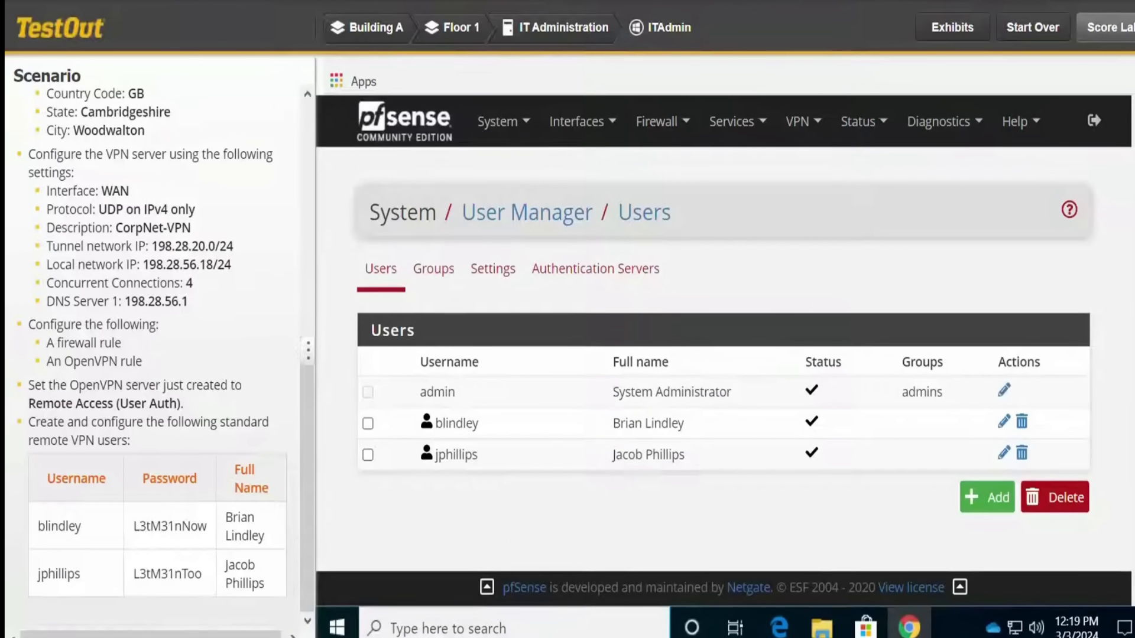
click(1104, 27)
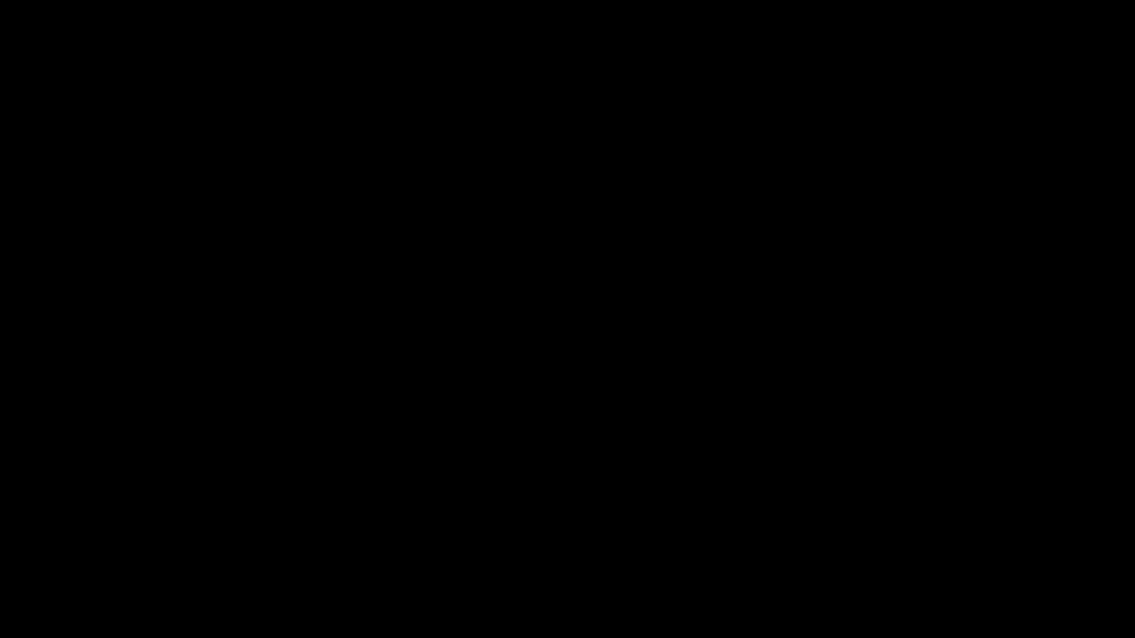